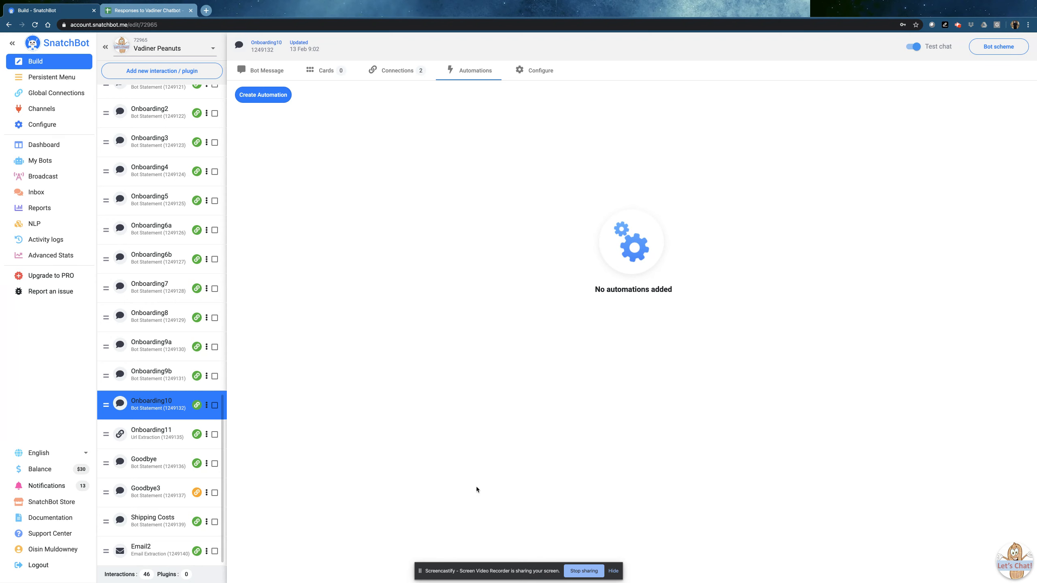
# Switch to the Responses to Vadiner Chatbot spreadsheet
pyautogui.click(147, 11)
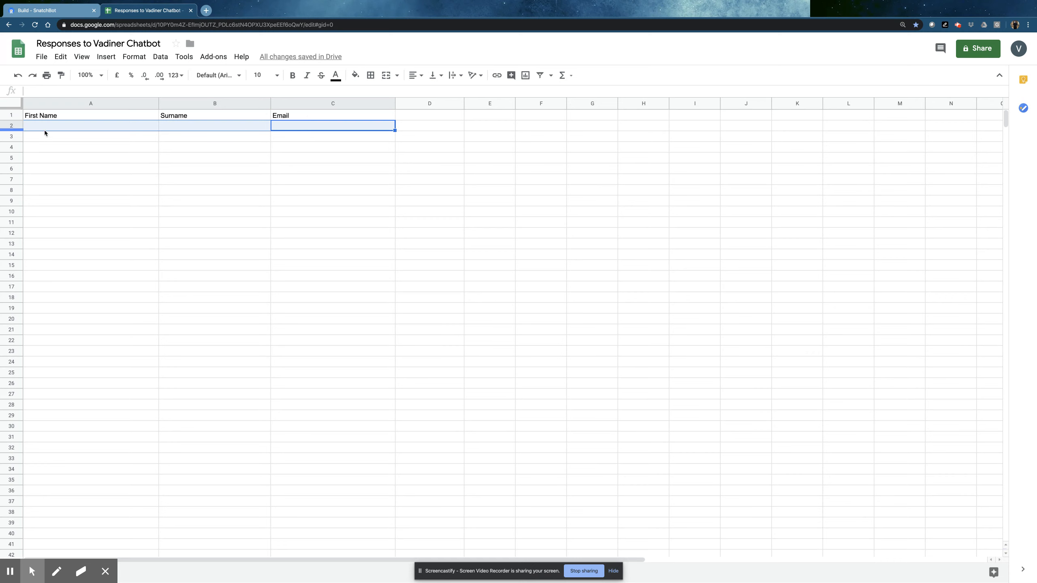
# Return from the spreadsheet to the SnatchBot bot builder
pyautogui.click(43, 12)
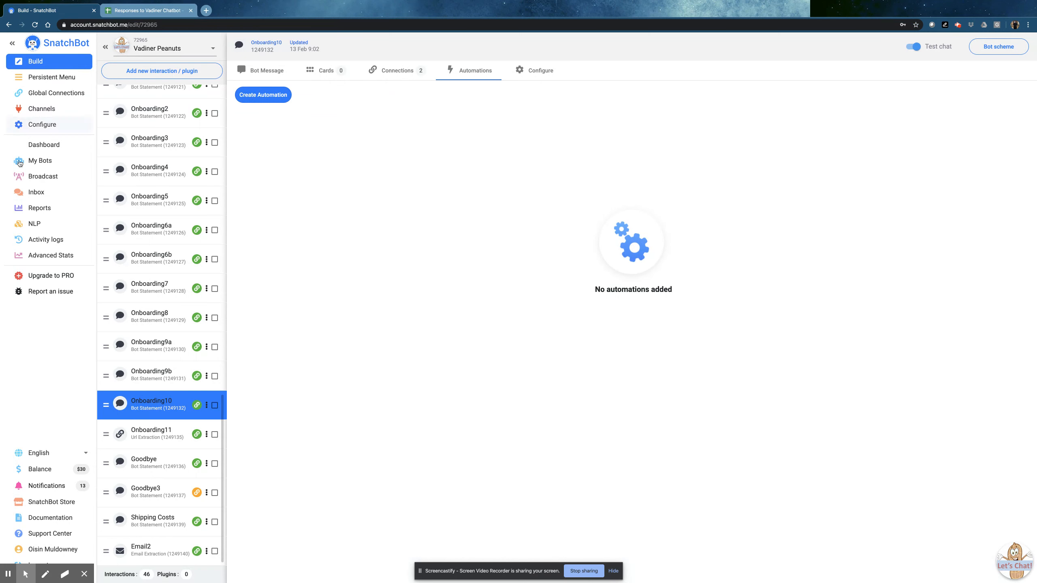
# Create a Google Sheets automation of type Insert a row for Onboarding10
pyautogui.click(264, 101)
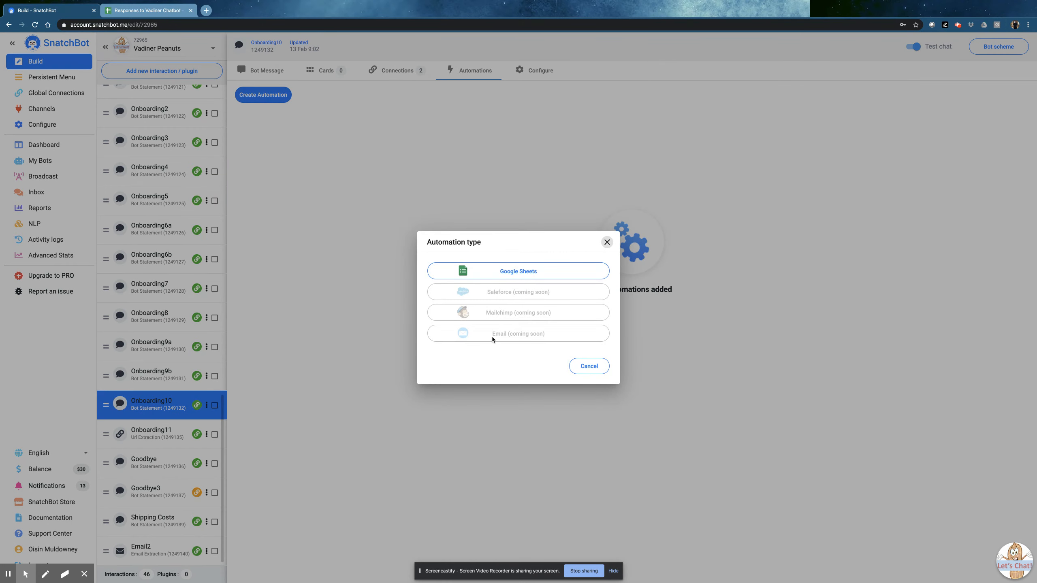
pyautogui.click(504, 271)
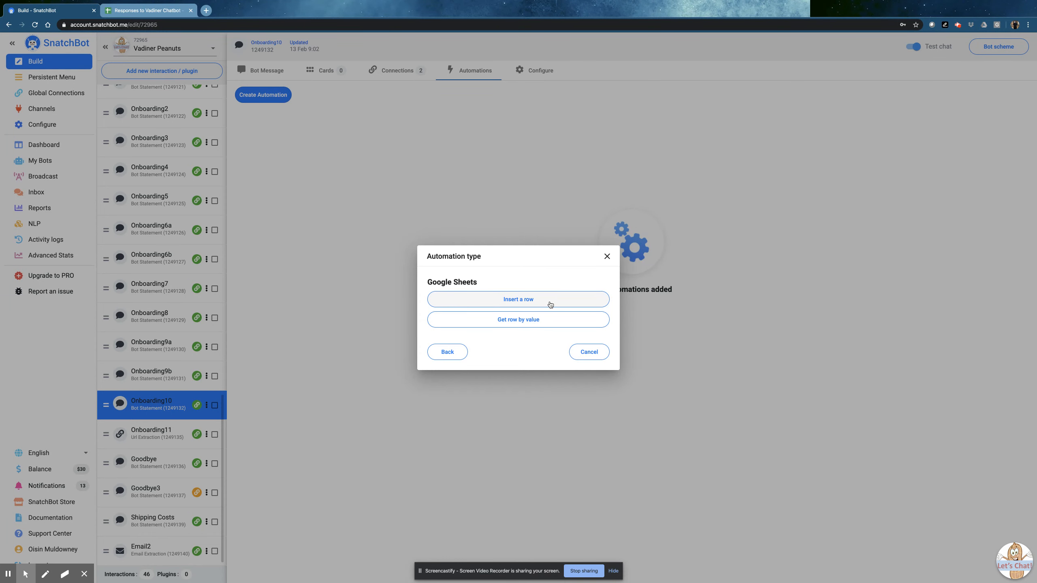
pyautogui.click(495, 302)
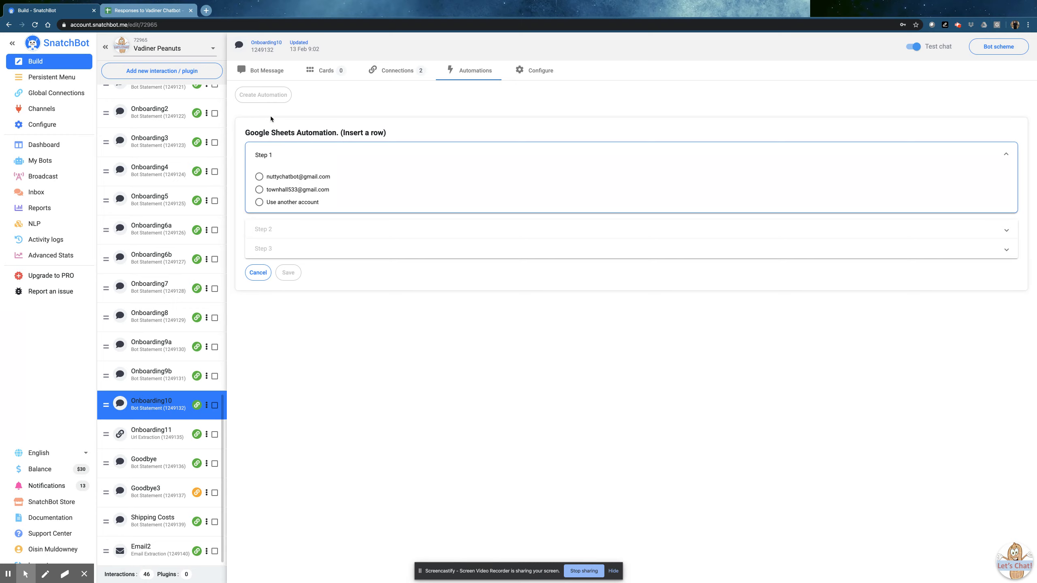
# Connect the Google account, target Sheet1 of the existing Responses to Vadiner Chatbot spreadsheet, then view it
pyautogui.click(277, 177)
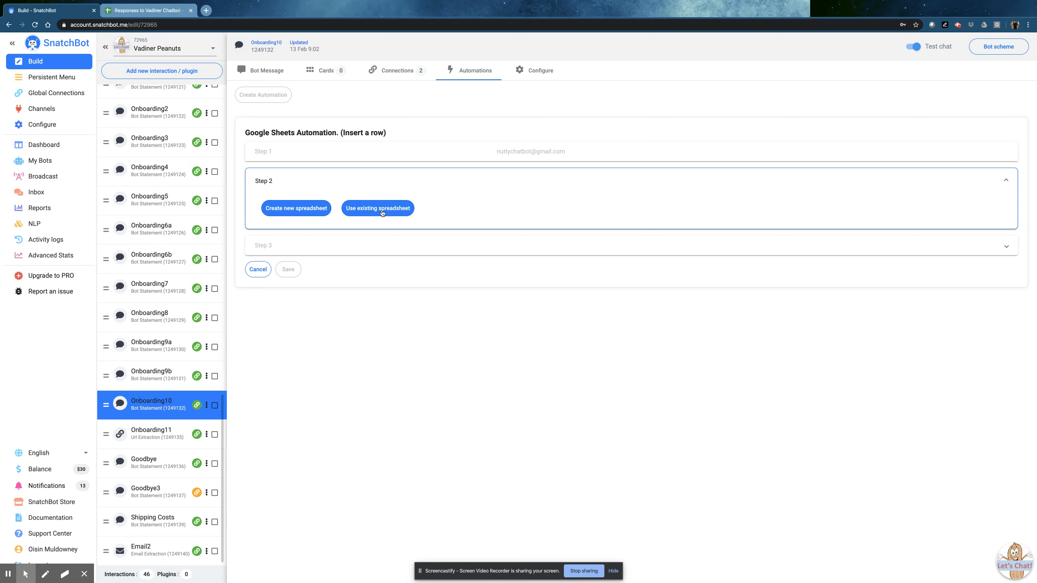
pyautogui.click(368, 209)
pyautogui.click(289, 225)
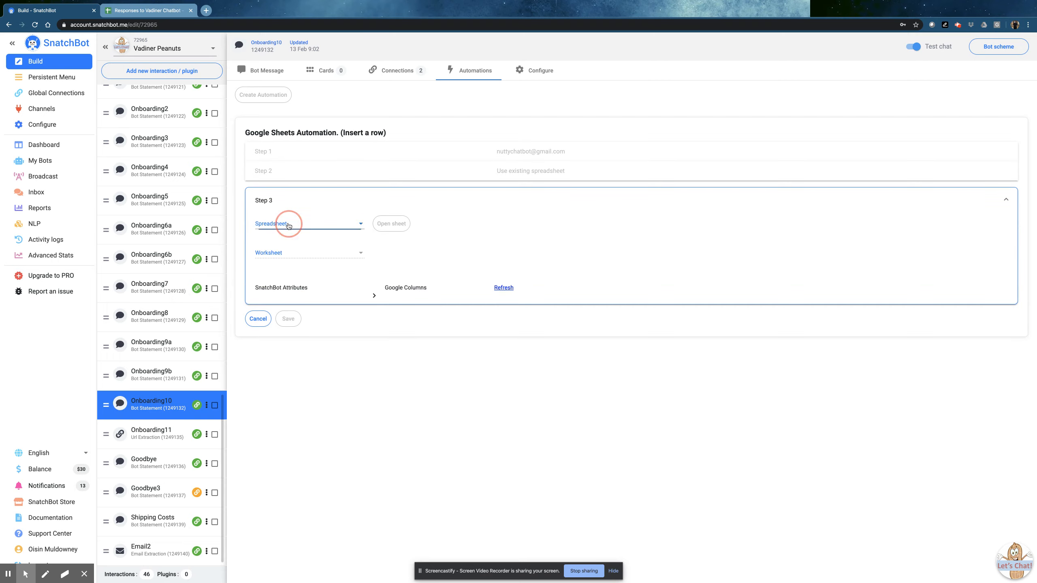
pyautogui.click(289, 225)
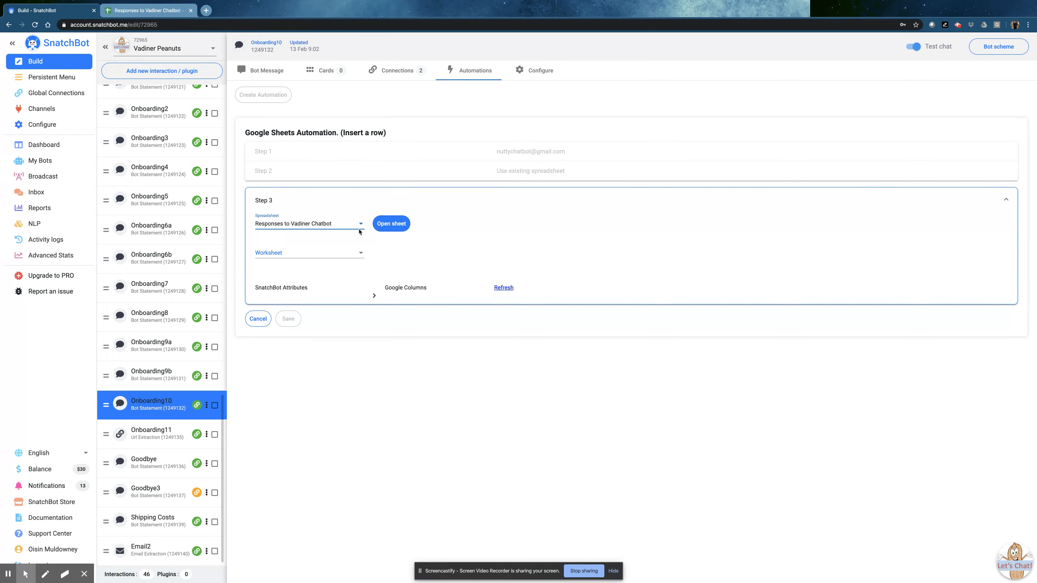
pyautogui.click(292, 254)
pyautogui.click(292, 255)
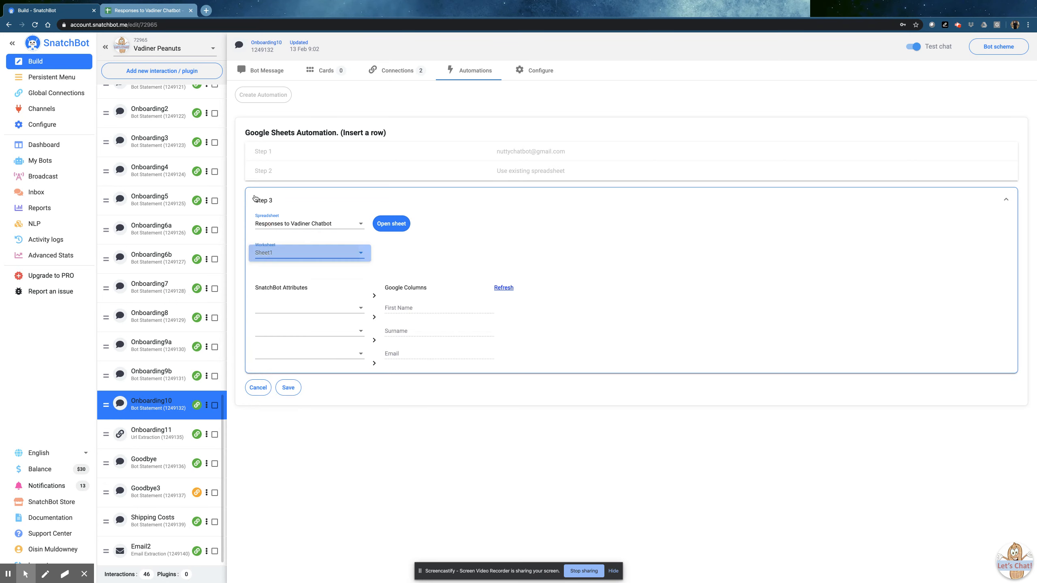
pyautogui.click(139, 10)
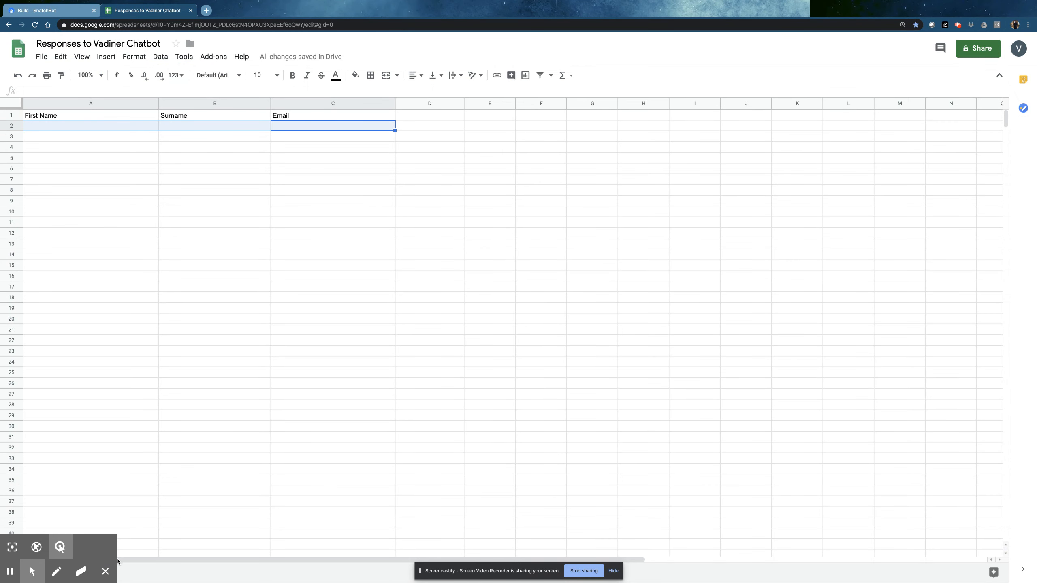
# Review the First Name, Surname and Email headers, then return to the SnatchBot automation setup
pyautogui.click(106, 572)
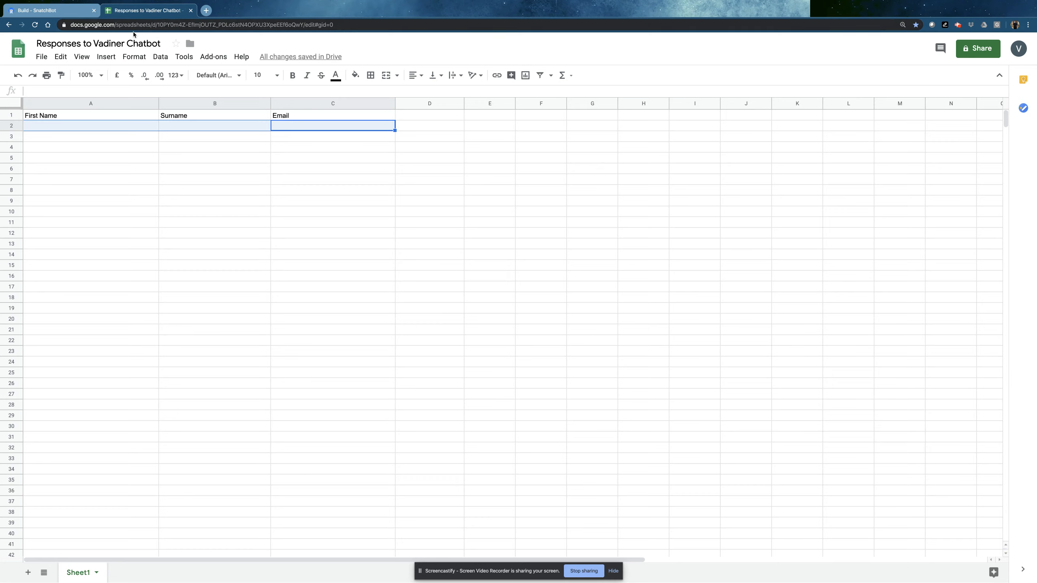
pyautogui.click(57, 12)
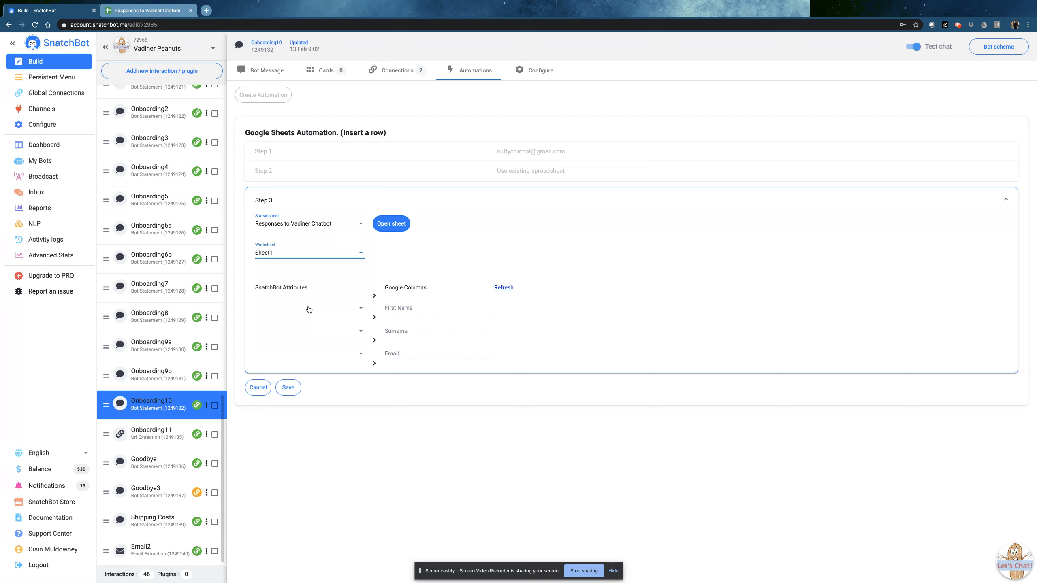
# Read how Onboarding9b sets FirstName, LastName and Email, then reopen Onboarding10's automations
pyautogui.click(256, 74)
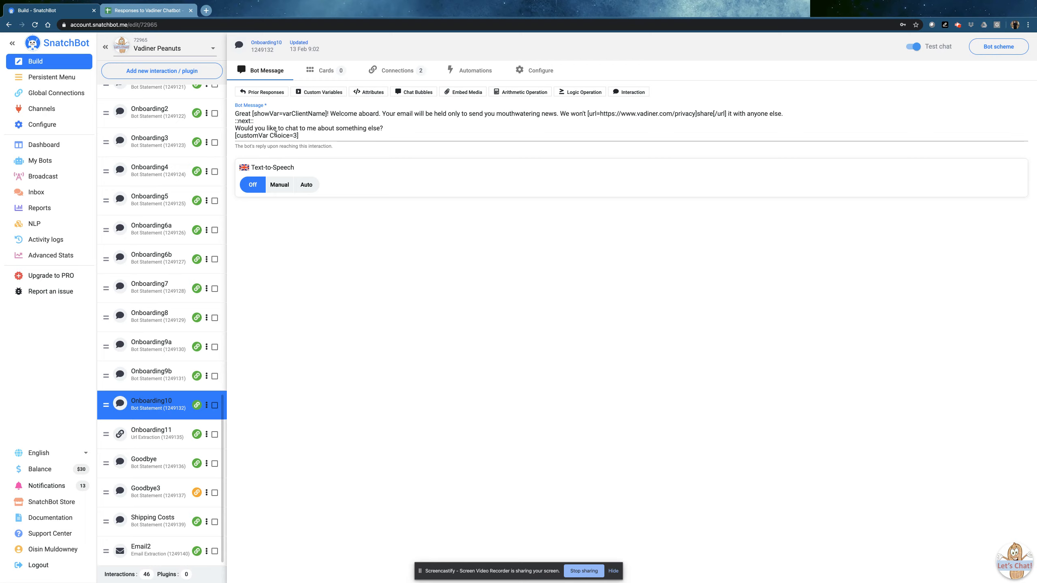
pyautogui.click(158, 377)
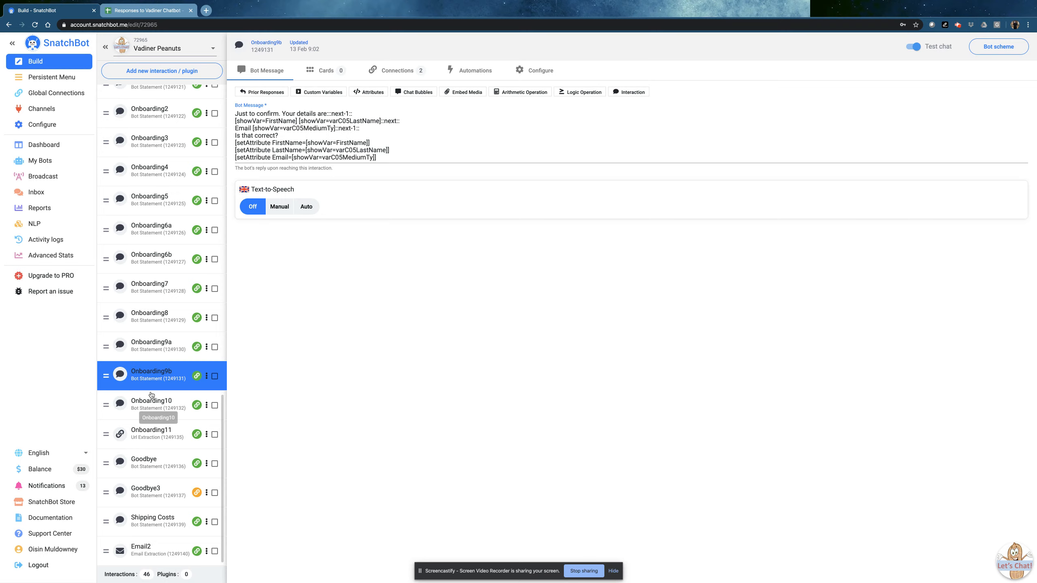
pyautogui.click(153, 409)
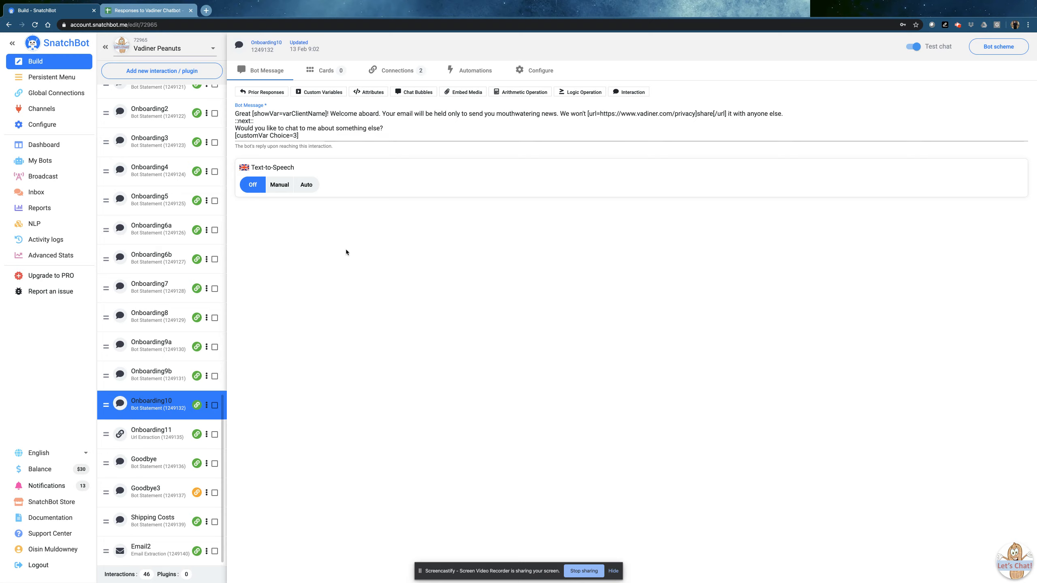
pyautogui.click(462, 74)
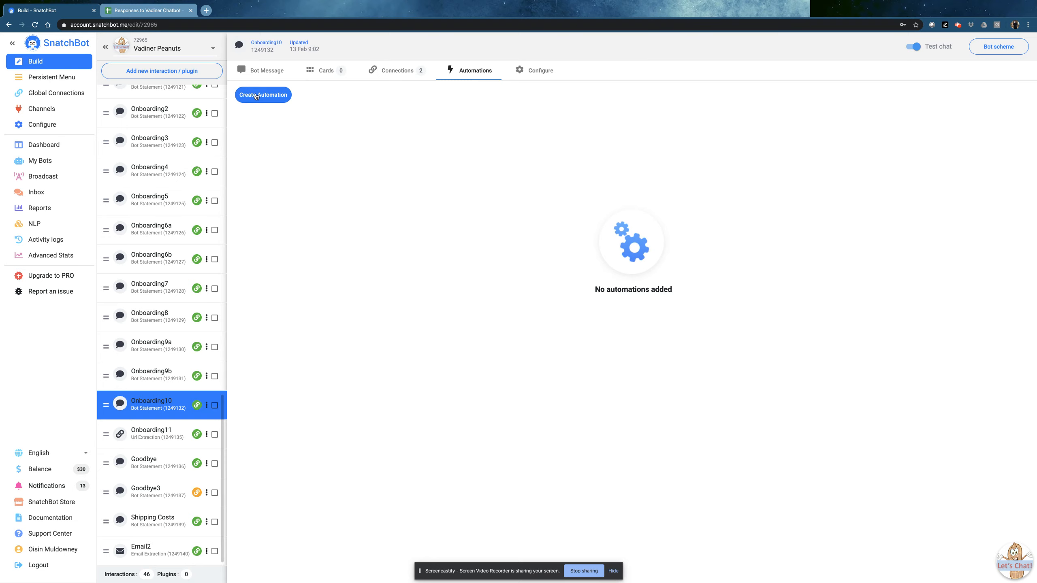
# Rebuild the Google Sheets Insert a row automation targeting Responses to Vadiner Chatbot, Sheet1
pyautogui.click(257, 96)
pyautogui.click(492, 272)
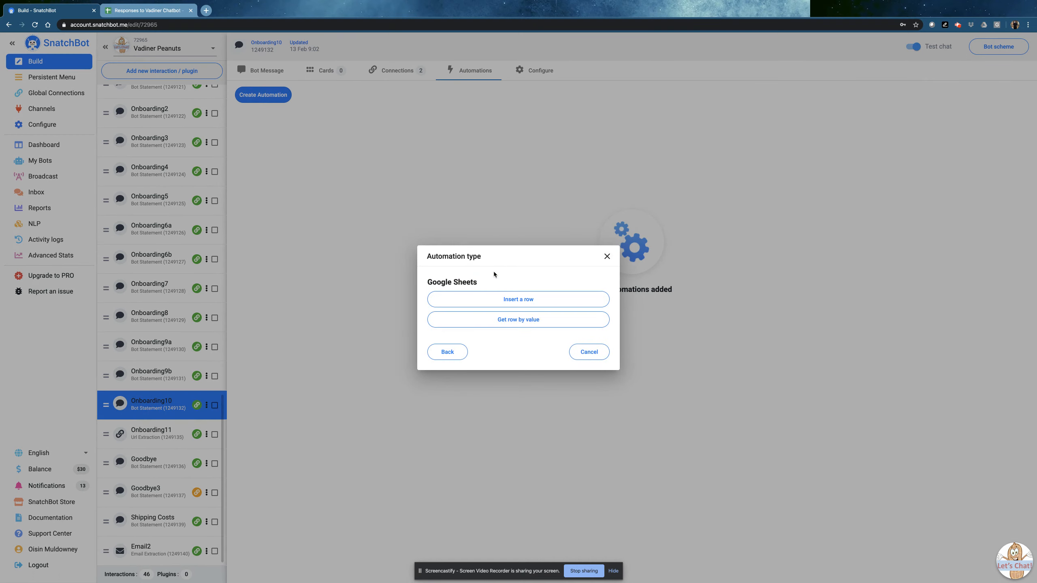
pyautogui.click(497, 302)
pyautogui.click(295, 180)
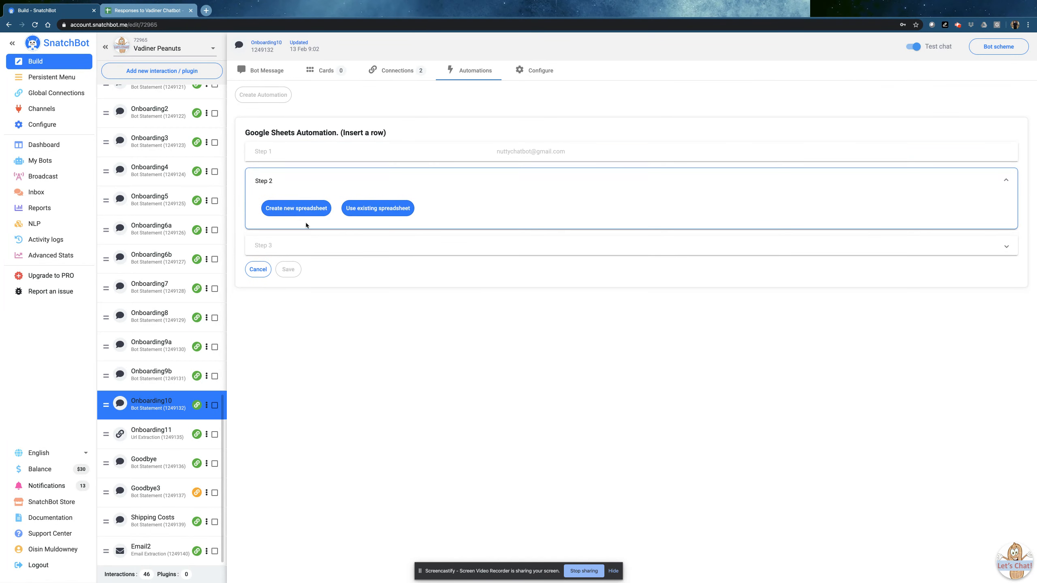
pyautogui.click(373, 208)
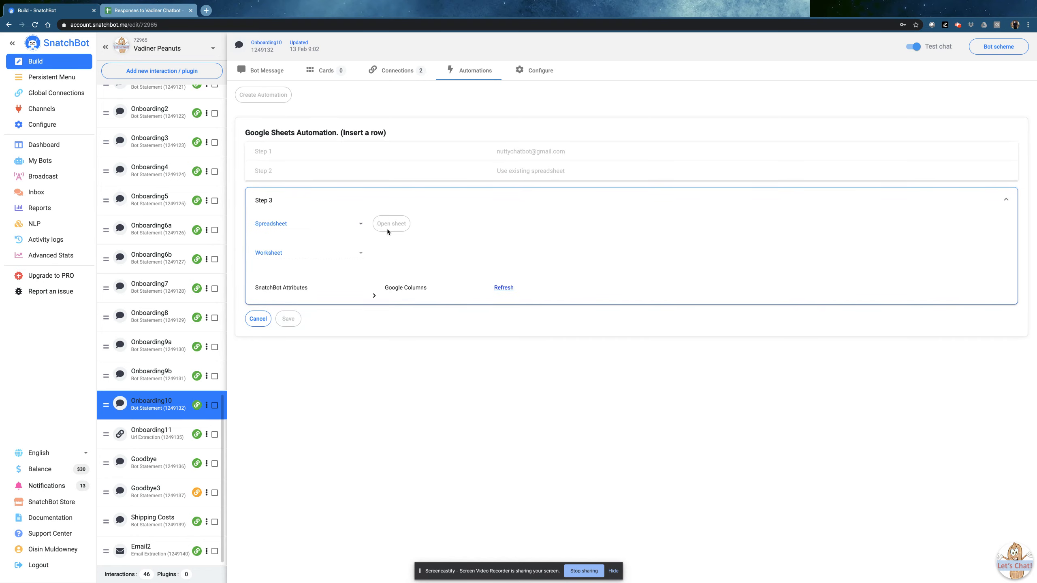
pyautogui.click(312, 226)
pyautogui.click(310, 228)
pyautogui.click(292, 259)
pyautogui.click(295, 263)
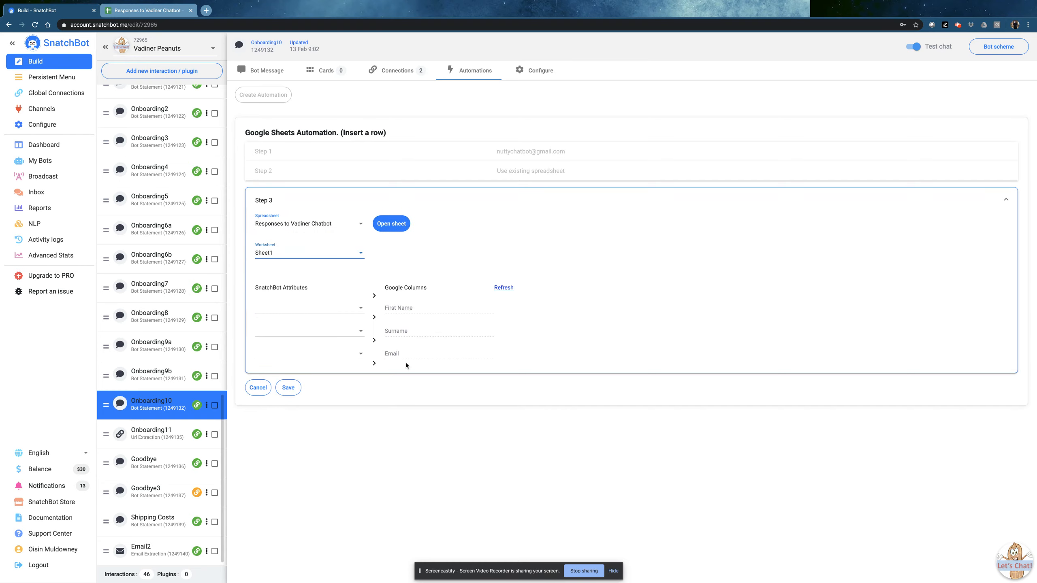
# Map the First Name column to the FirstName attribute
pyautogui.click(301, 313)
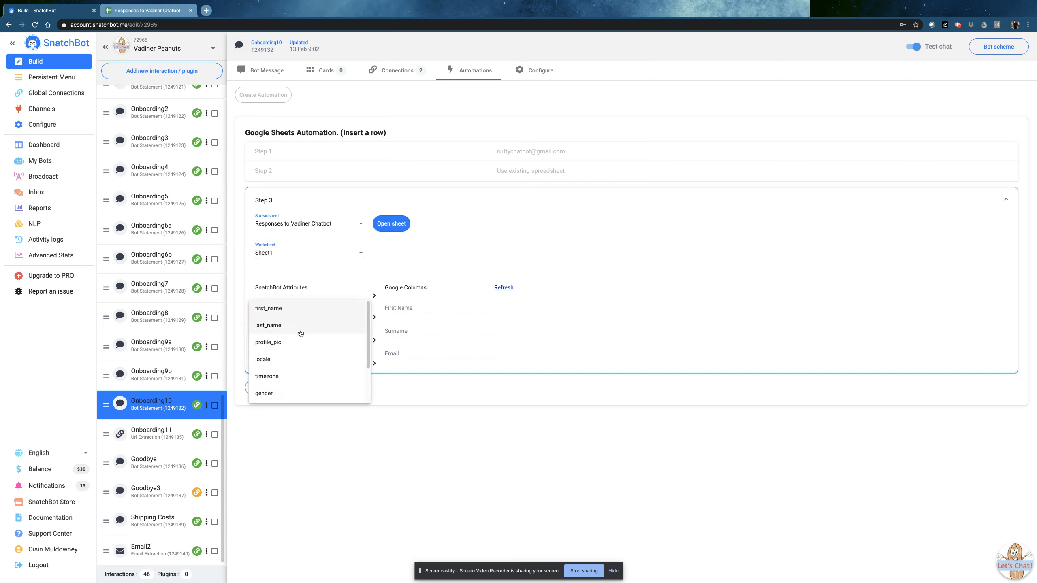
pyautogui.scroll(-3, 301, 336)
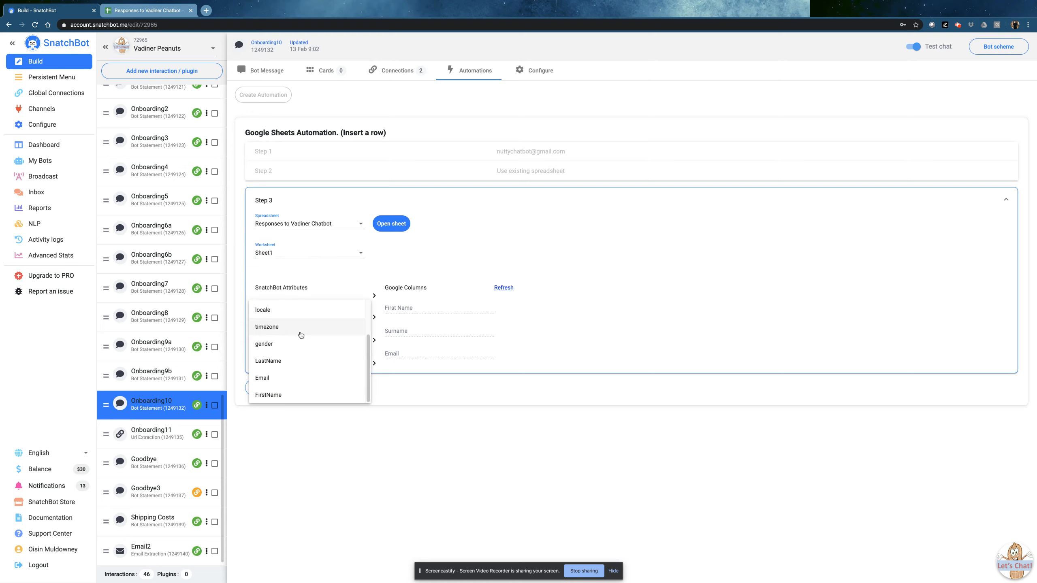
pyautogui.click(273, 361)
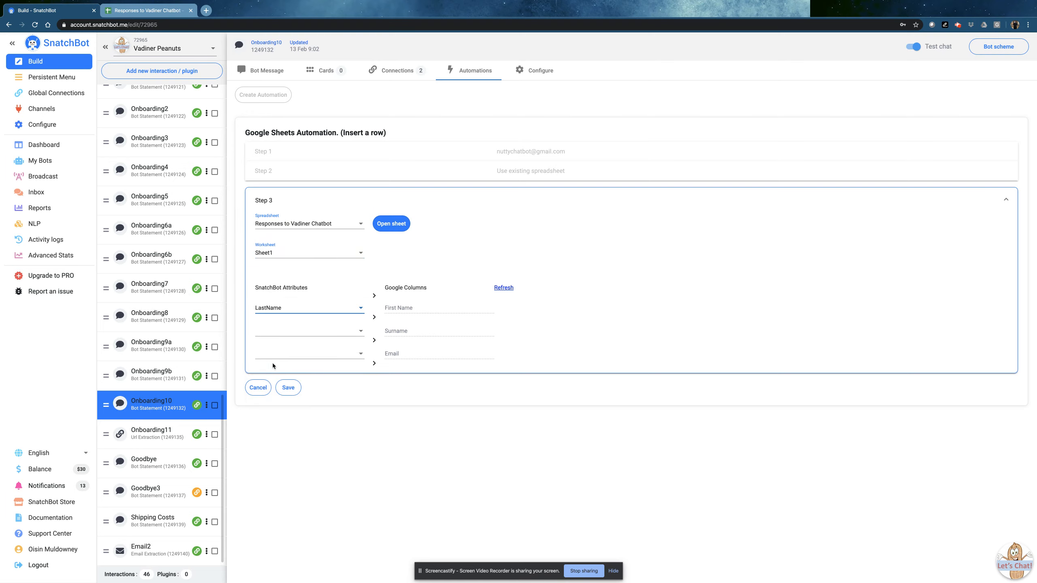
pyautogui.click(279, 332)
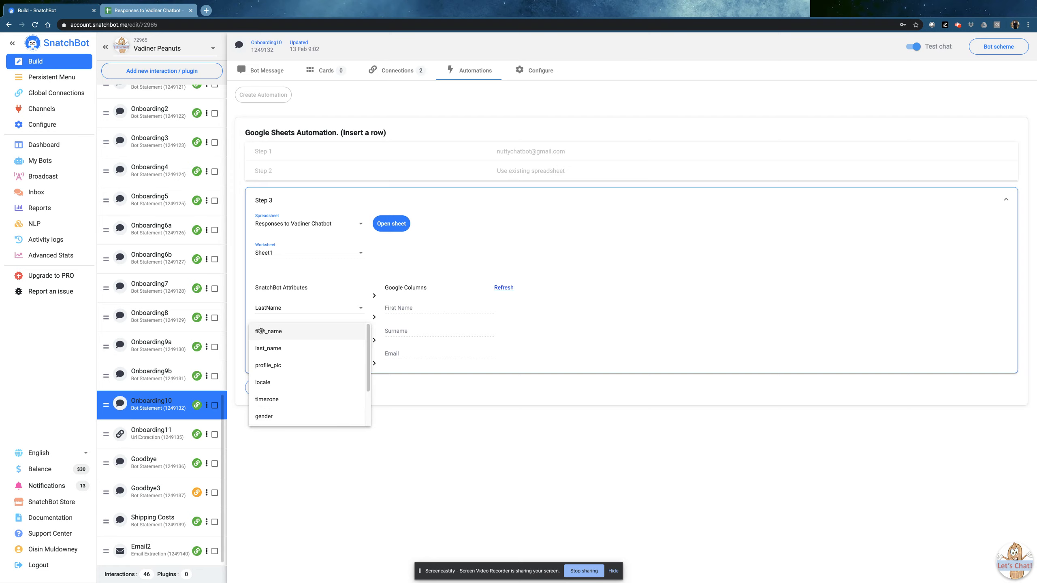
pyautogui.click(429, 431)
pyautogui.click(287, 334)
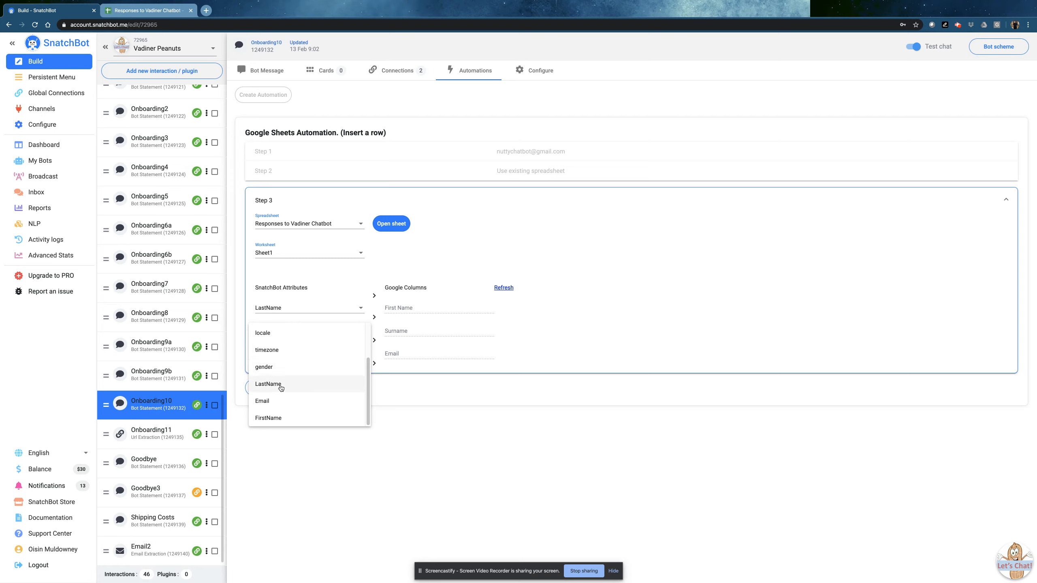
pyautogui.click(296, 308)
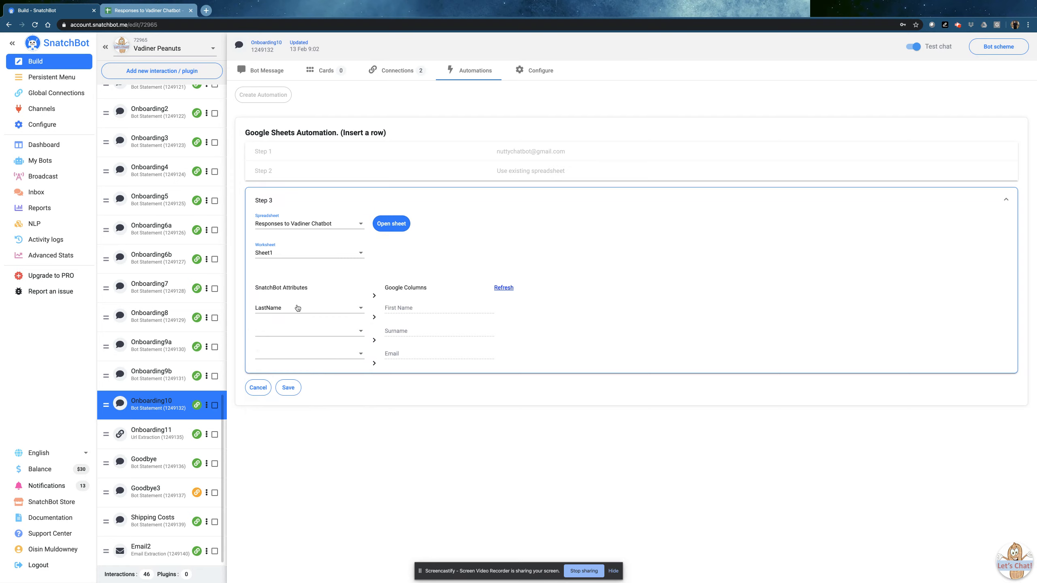
pyautogui.click(296, 308)
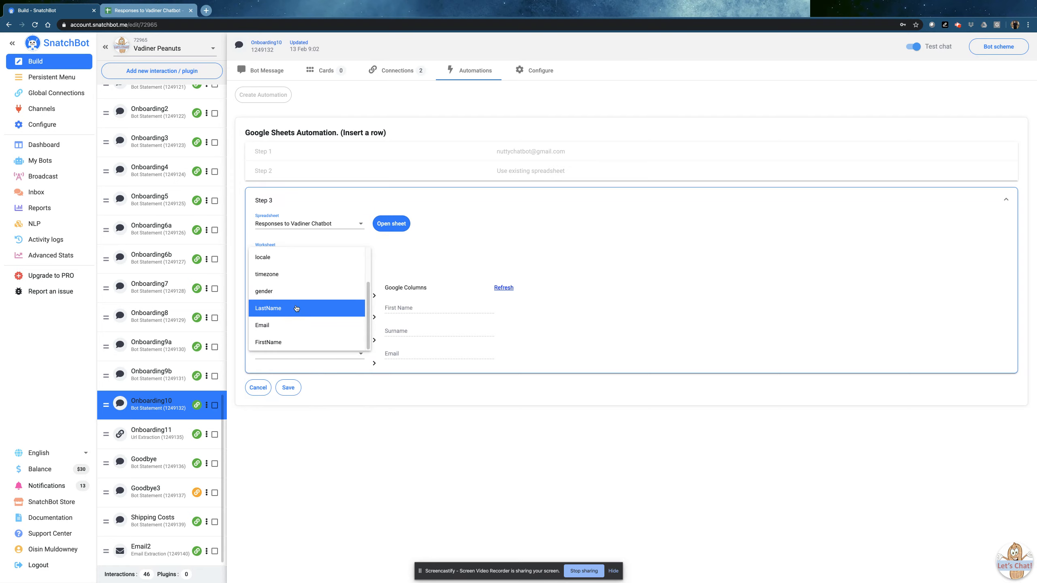
pyautogui.click(294, 343)
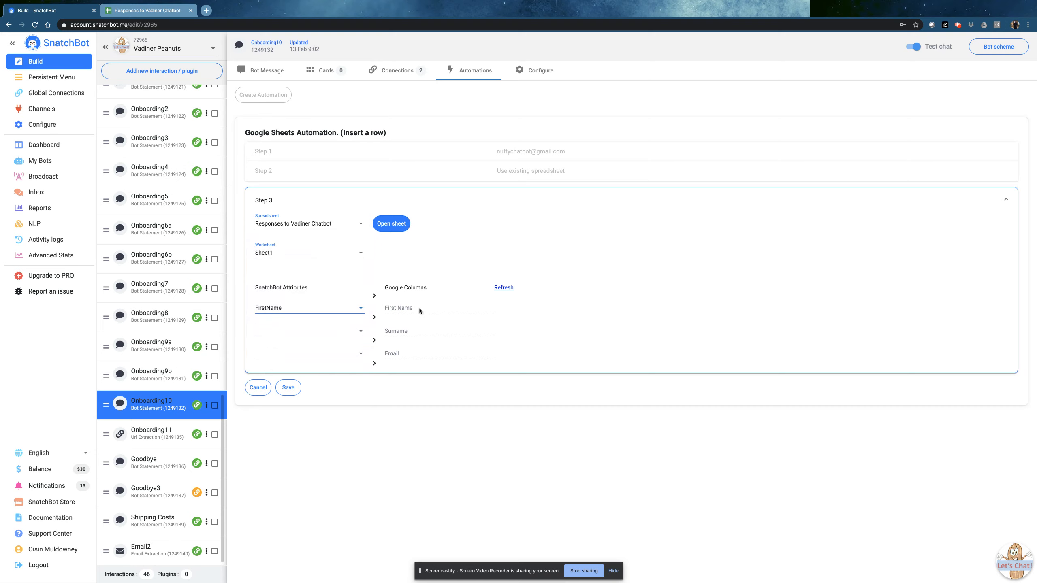
# Map Surname to LastName and Email to Email, then save the automation
pyautogui.click(299, 331)
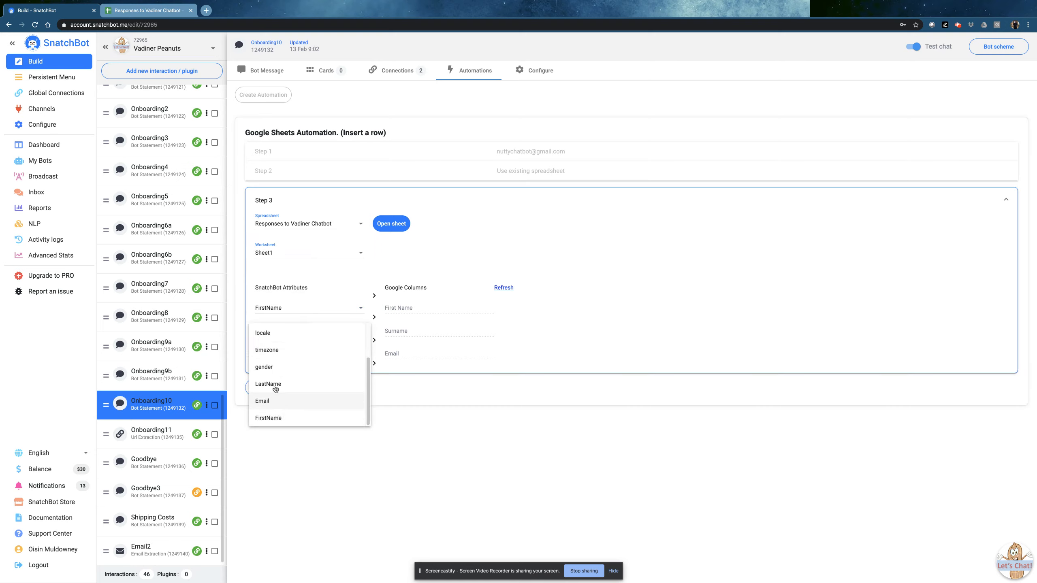
pyautogui.click(274, 384)
pyautogui.click(271, 354)
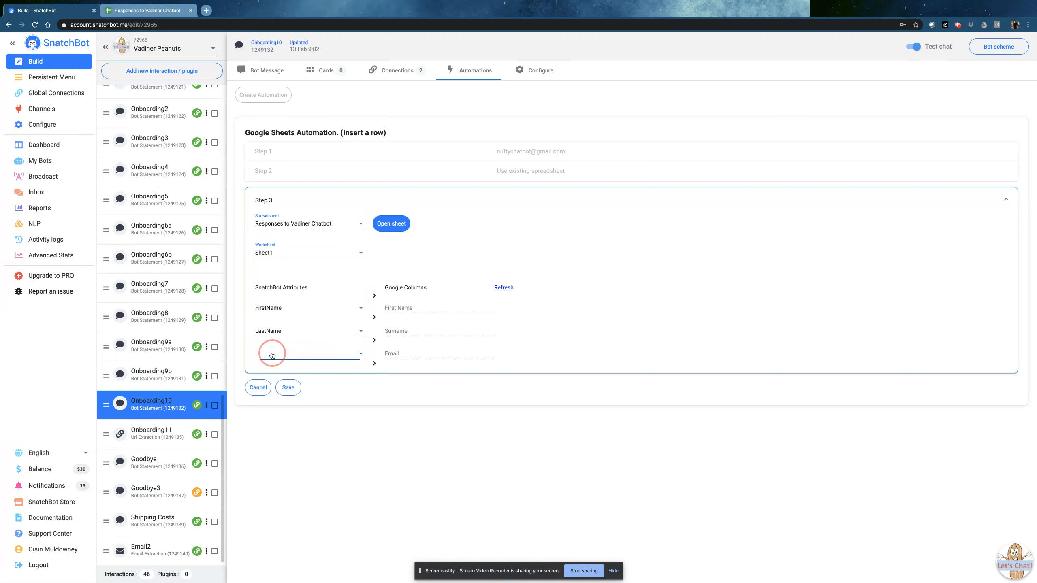
pyautogui.click(271, 424)
pyautogui.click(294, 390)
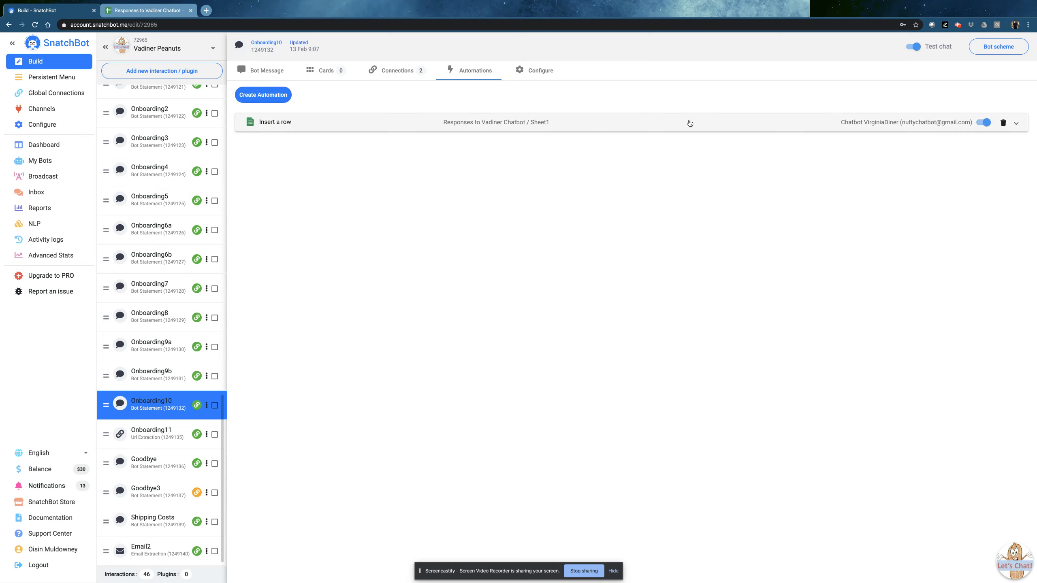
# Launch the Vadiner Peanuts webchat from the Webchat channel and start the conversation
pyautogui.click(45, 108)
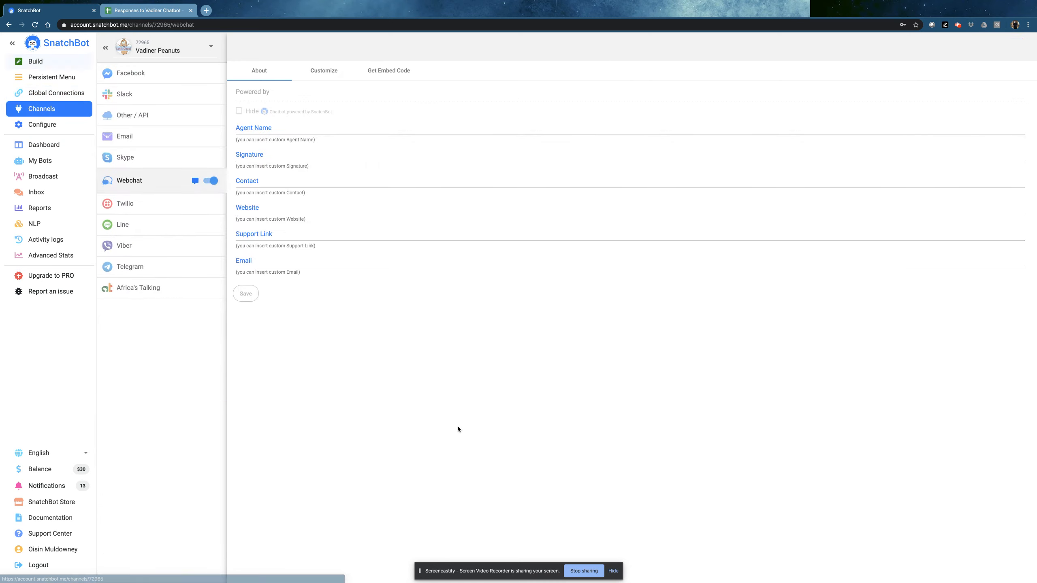
pyautogui.click(194, 181)
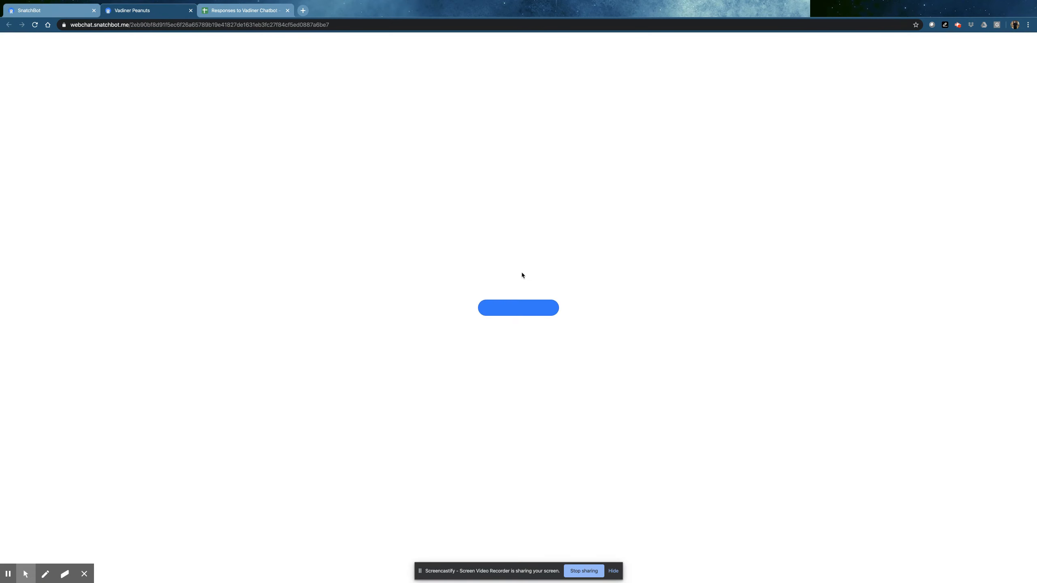
pyautogui.click(519, 308)
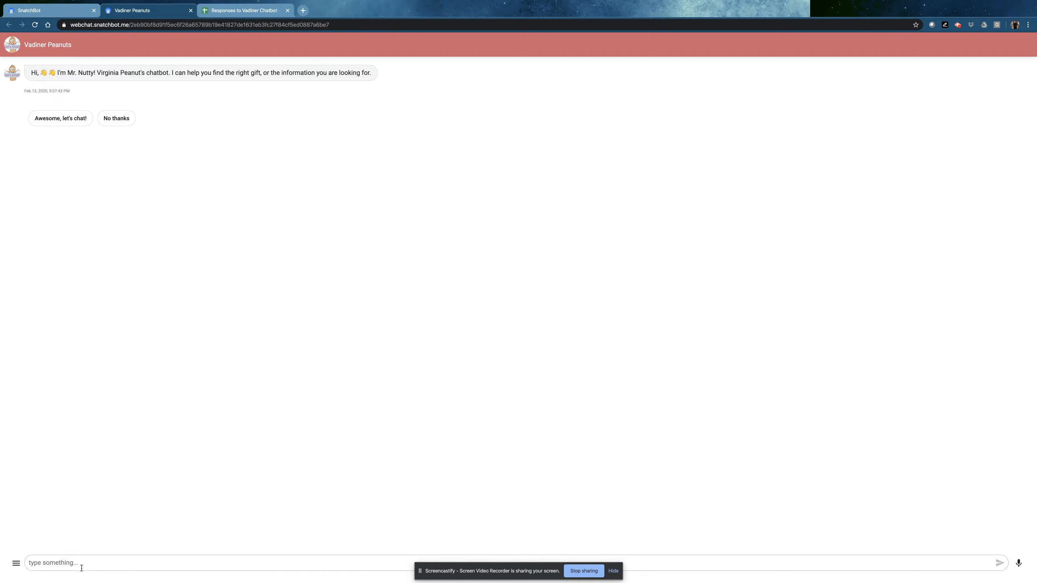
# Start chatting, choose 'Send me offers!' and 'Individual', then give and confirm a first name
pyautogui.click(70, 119)
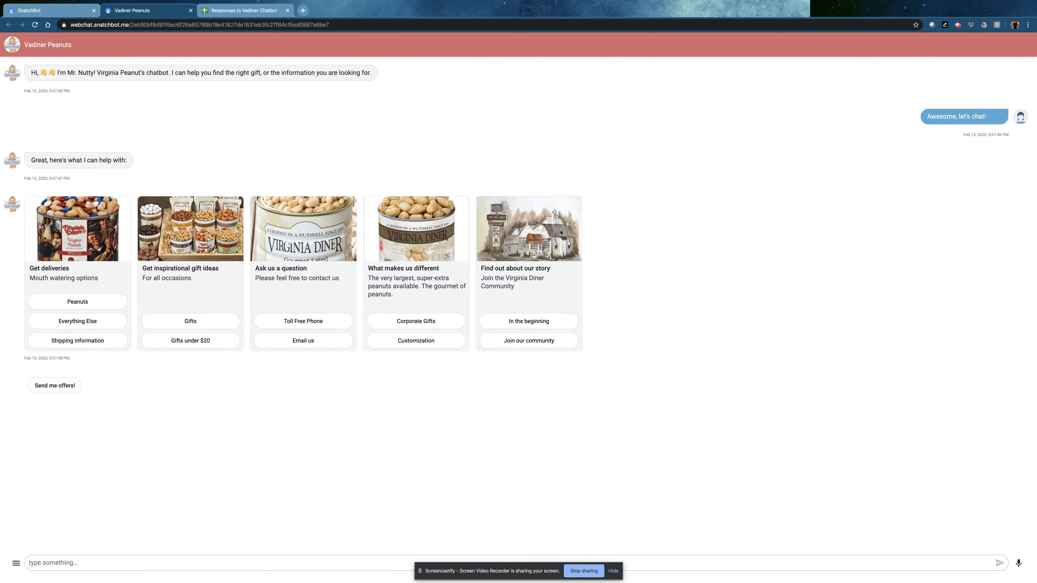
pyautogui.click(55, 392)
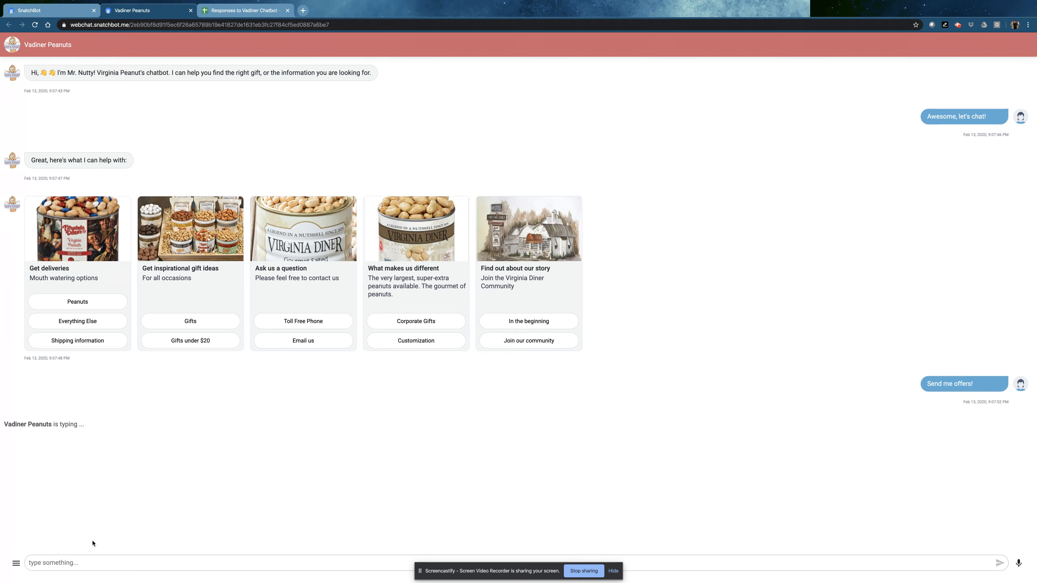
pyautogui.click(47, 474)
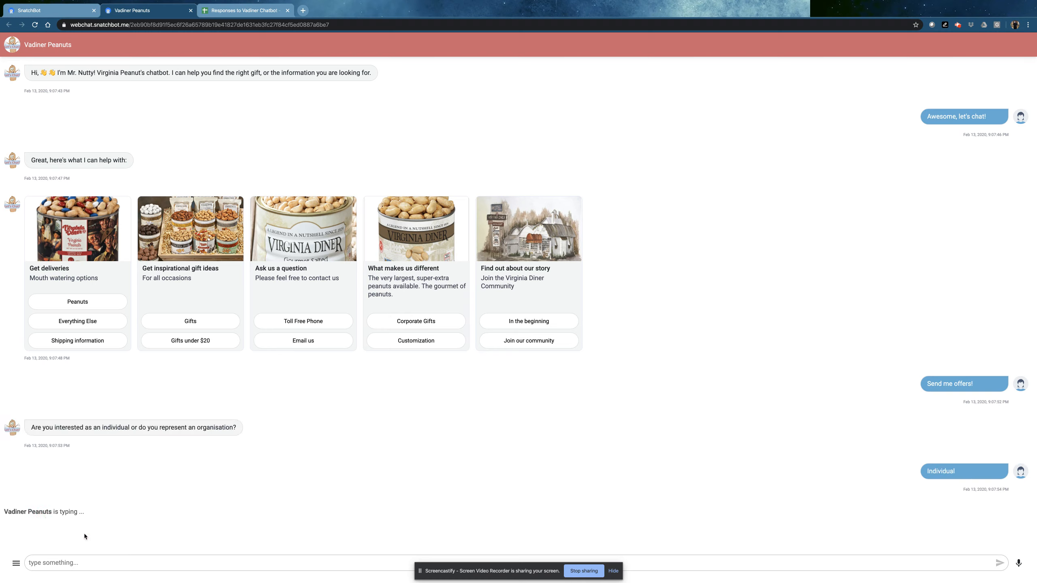
pyautogui.click(75, 562)
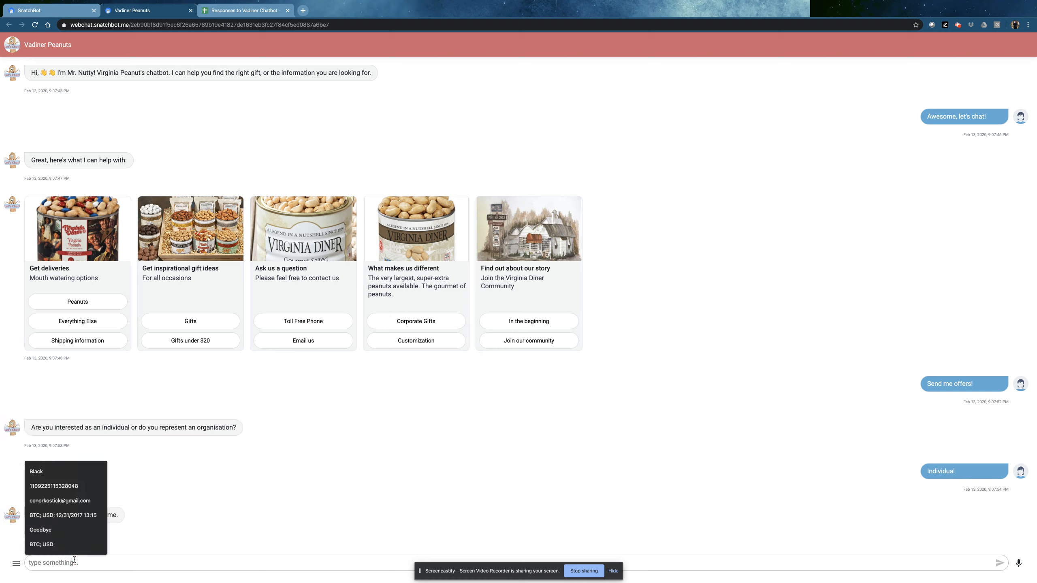
pyautogui.write('Peter')
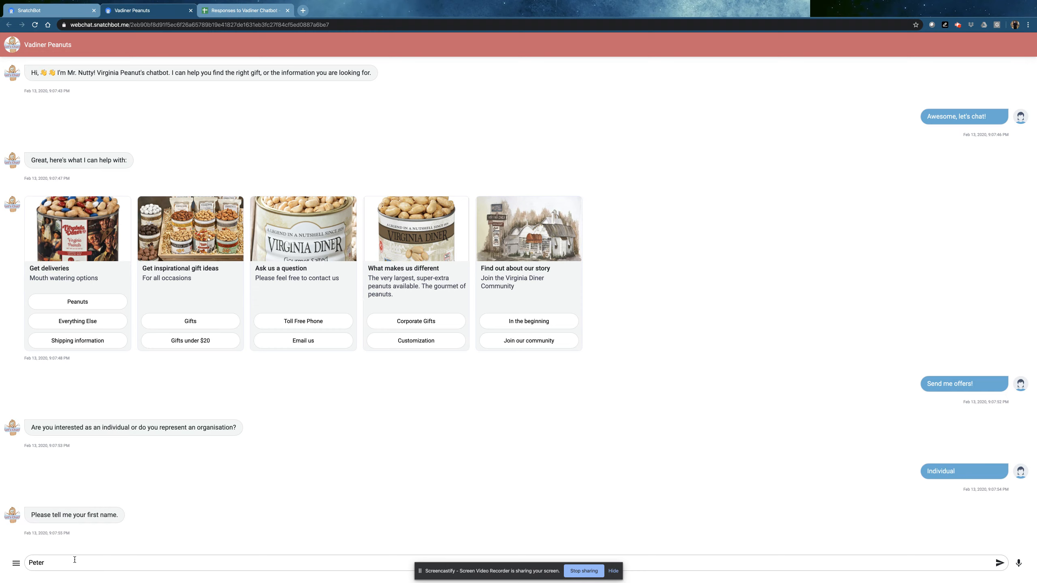
pyautogui.press('Return')
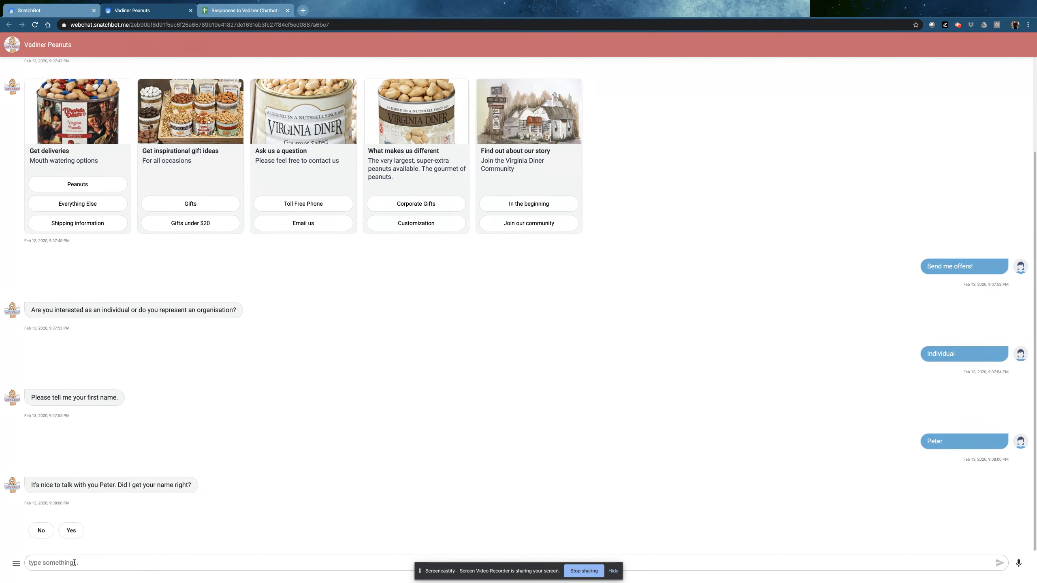
pyautogui.click(70, 530)
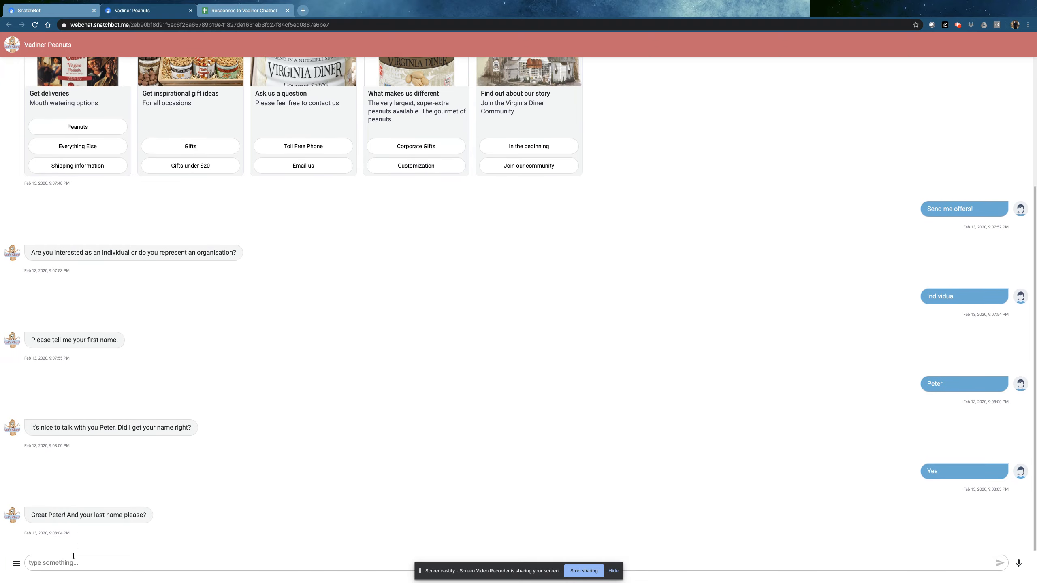
# Enter and confirm a surname and an email address in the chat
pyautogui.click(73, 562)
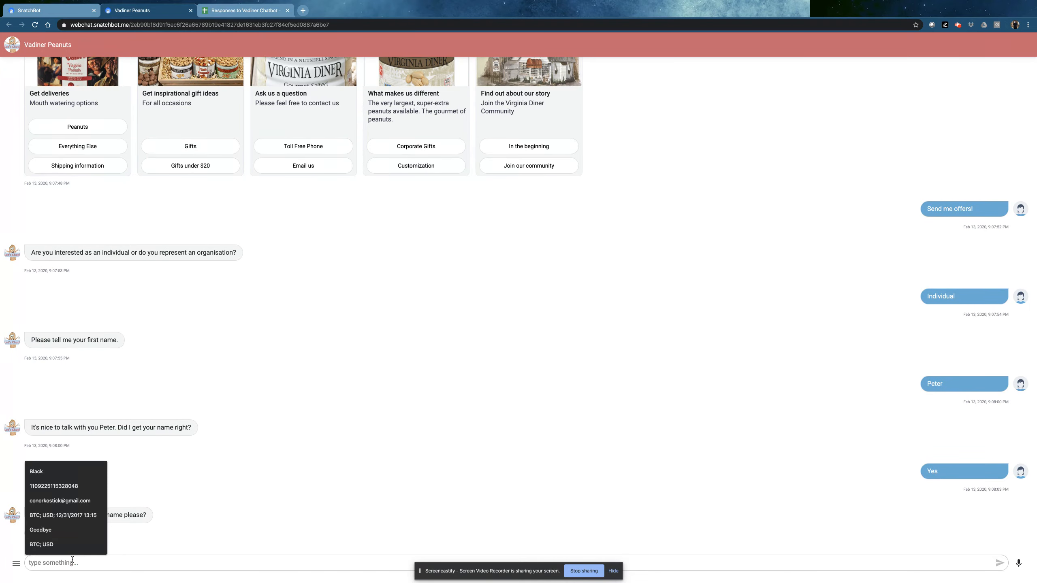
pyautogui.write('Parker')
pyautogui.press('Return')
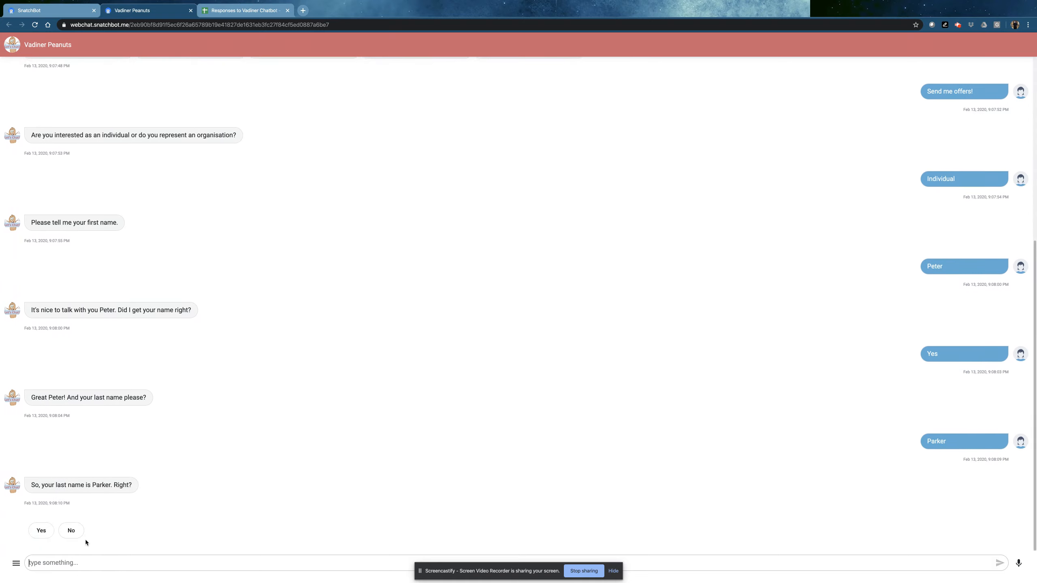
pyautogui.click(41, 530)
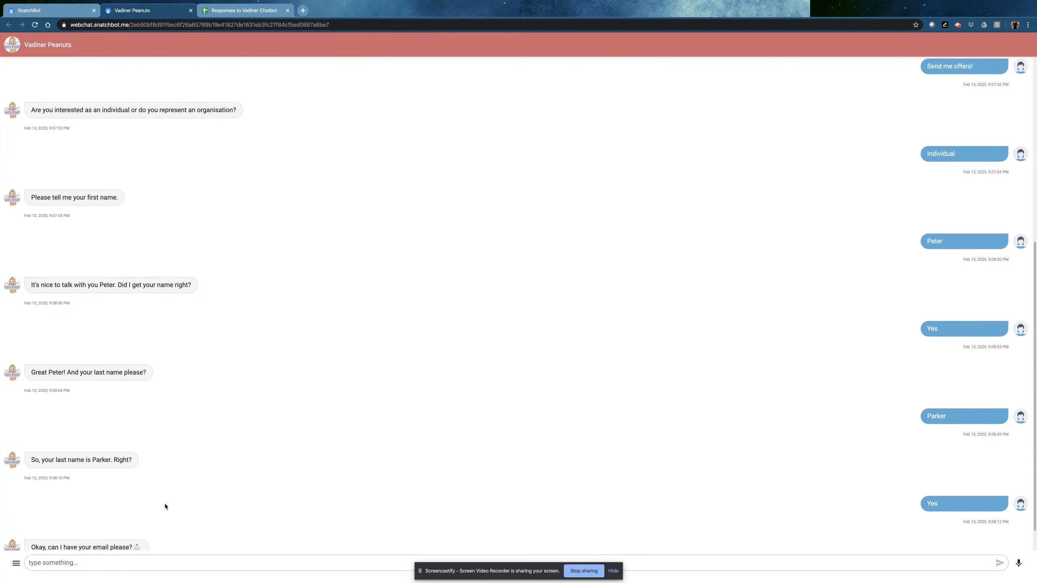
pyautogui.click(85, 562)
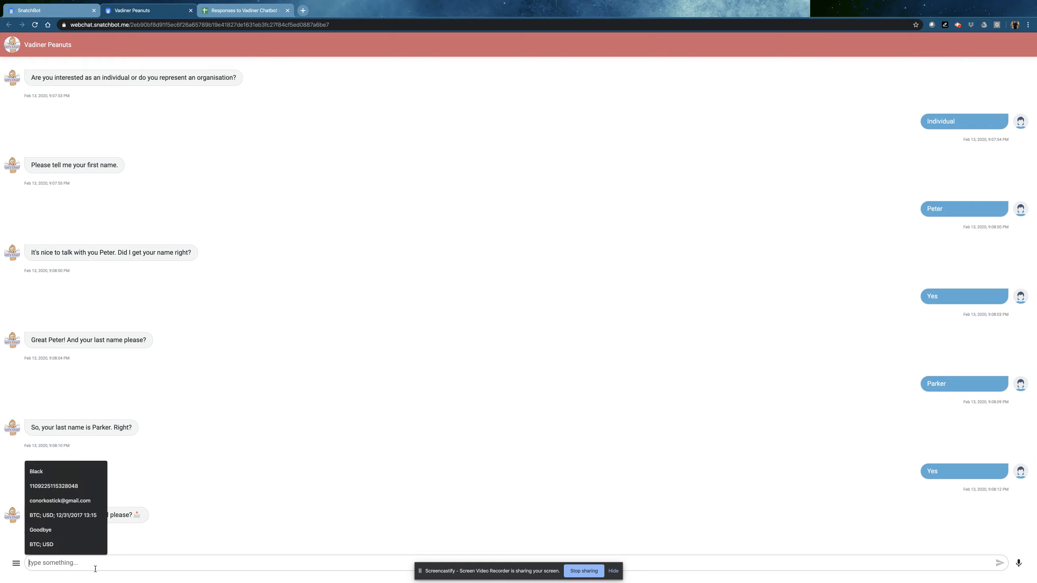
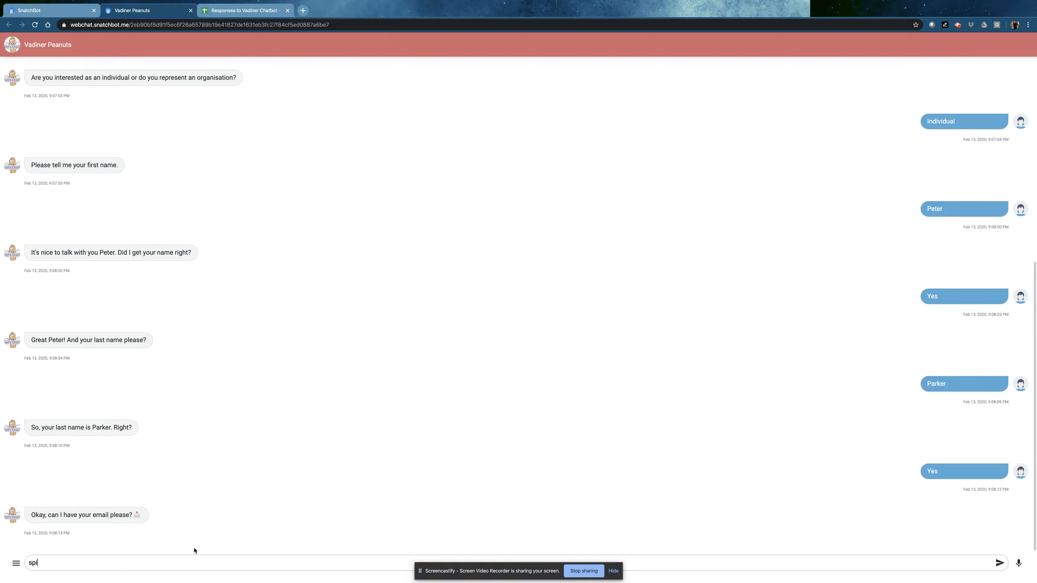
pyautogui.press('Return')
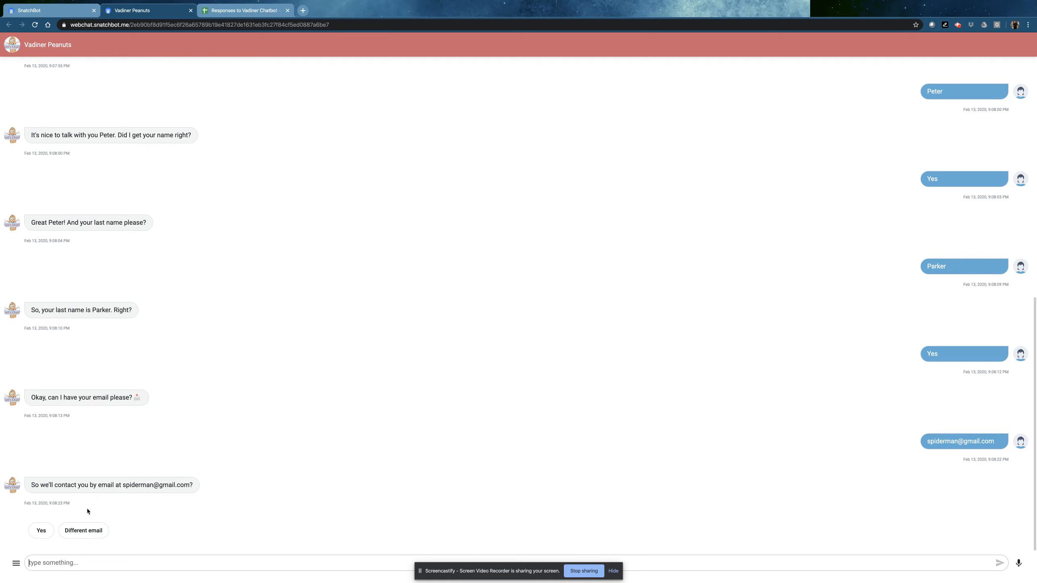
pyautogui.click(41, 530)
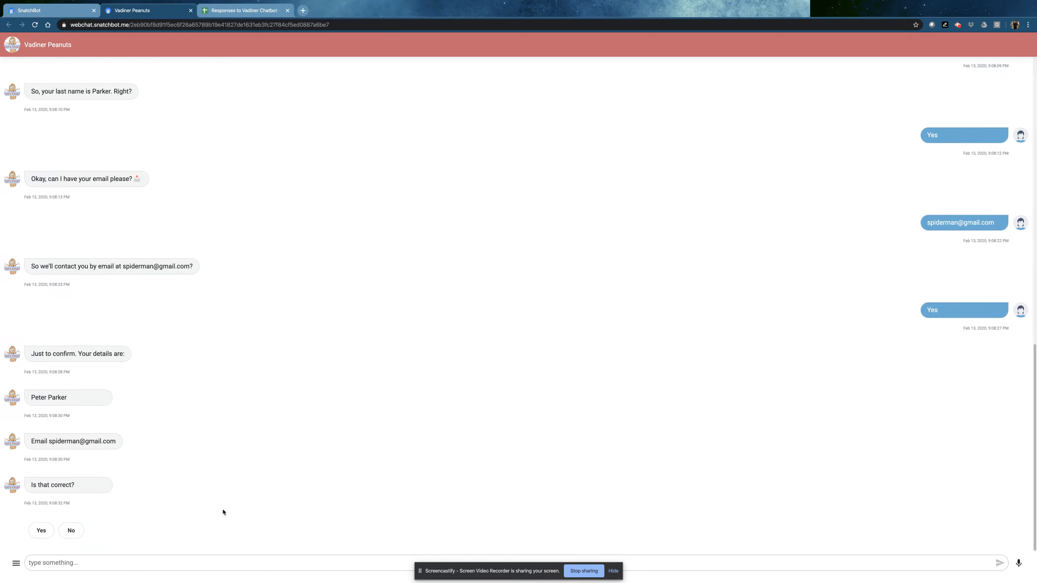
# Answer Yes to confirm the details, then No thanks to end the chat
pyautogui.click(30, 531)
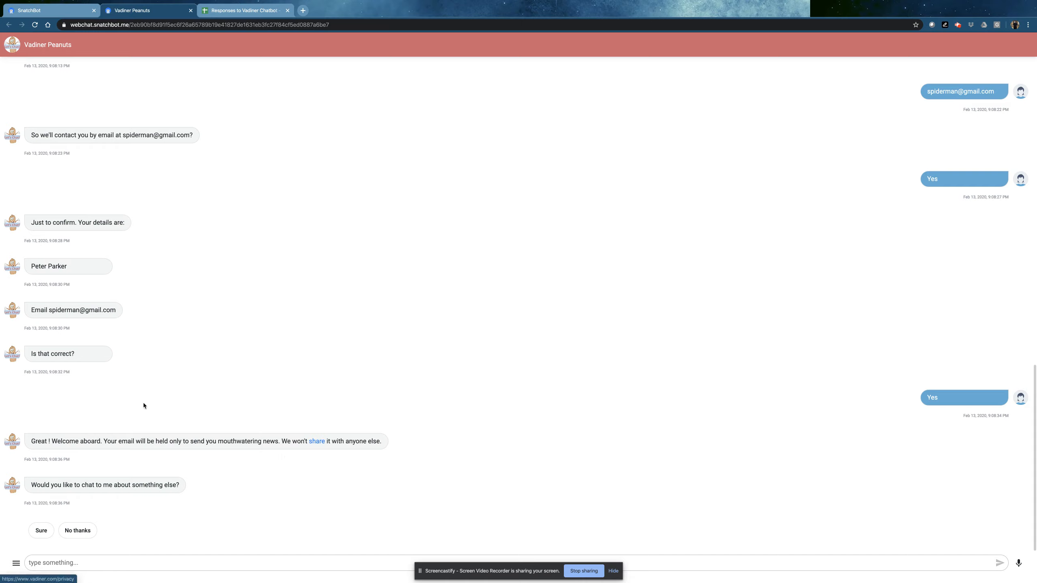
pyautogui.click(79, 530)
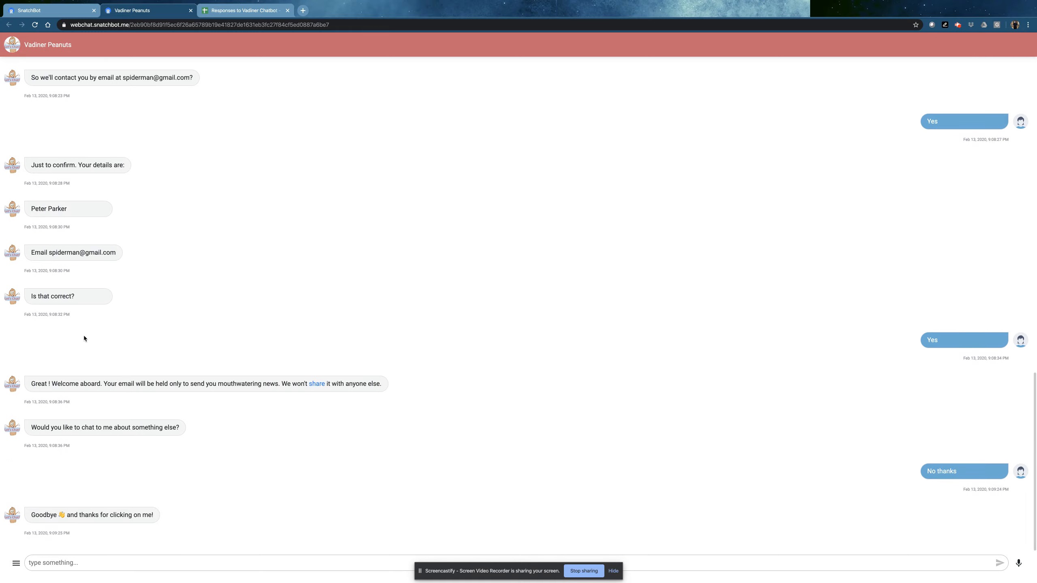
# View the Responses to Vadiner Chatbot sheet to check row 2's name, surname and email
pyautogui.click(242, 12)
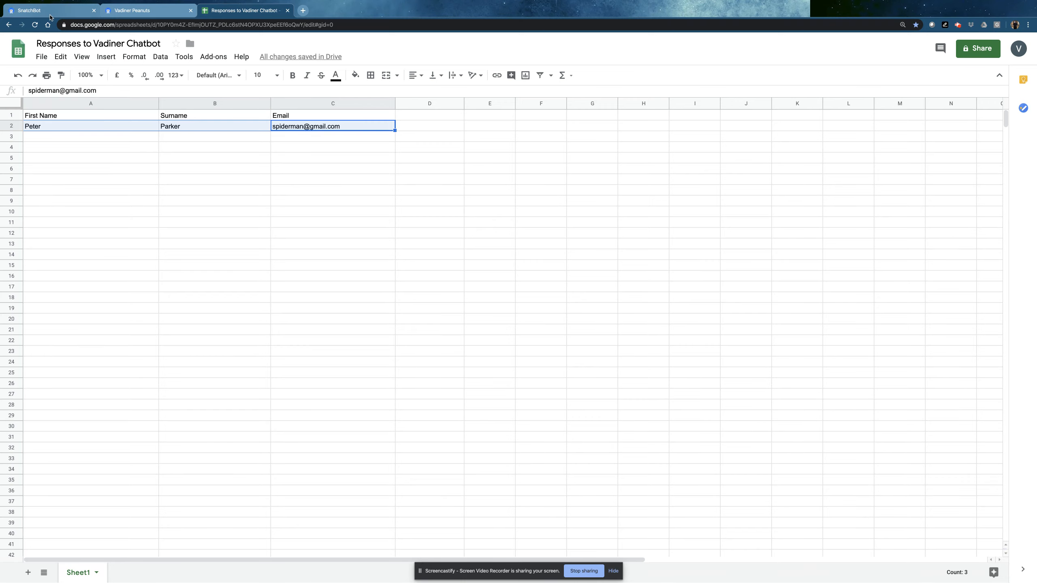
# Reopen the SnatchBot builder and show the Onboarding10 interaction's automations
pyautogui.click(49, 10)
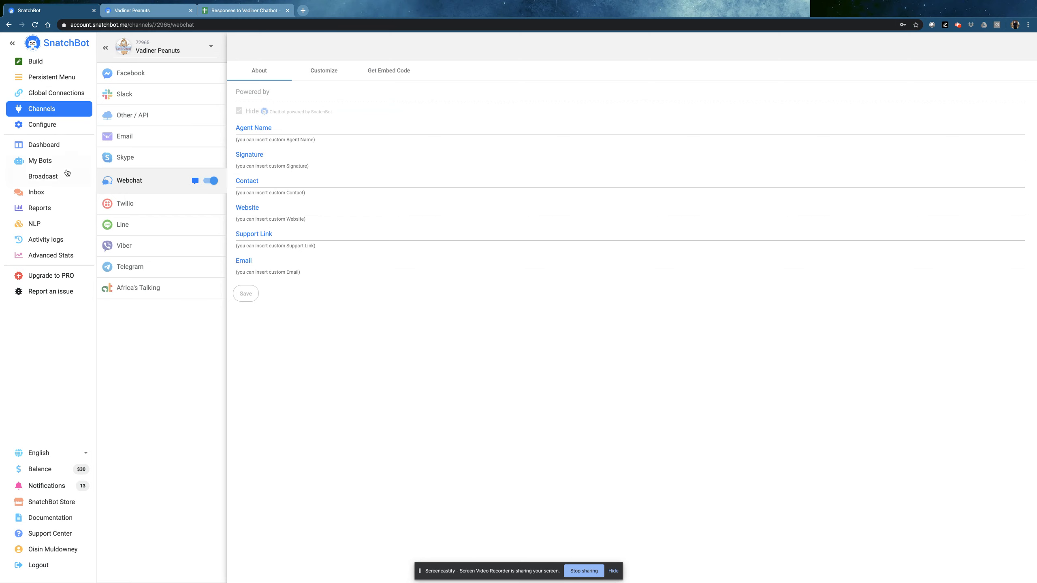
pyautogui.click(36, 61)
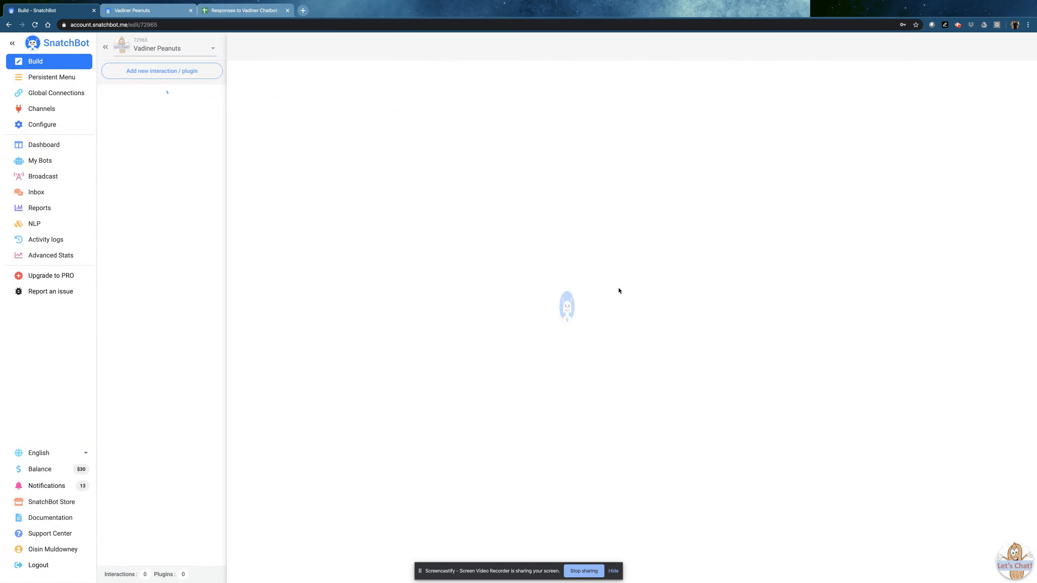
pyautogui.scroll(-20, 158, 278)
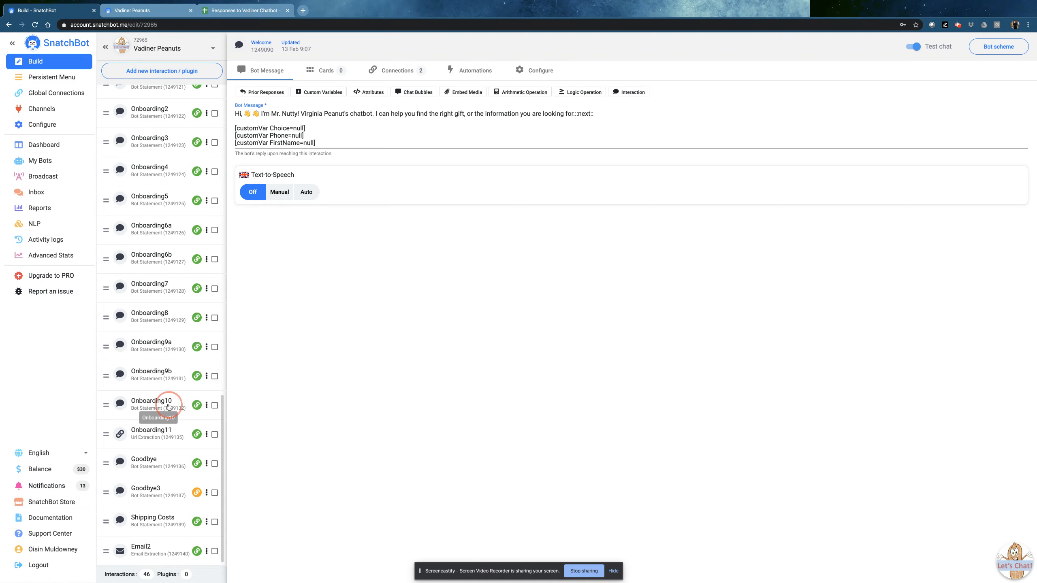
pyautogui.click(162, 404)
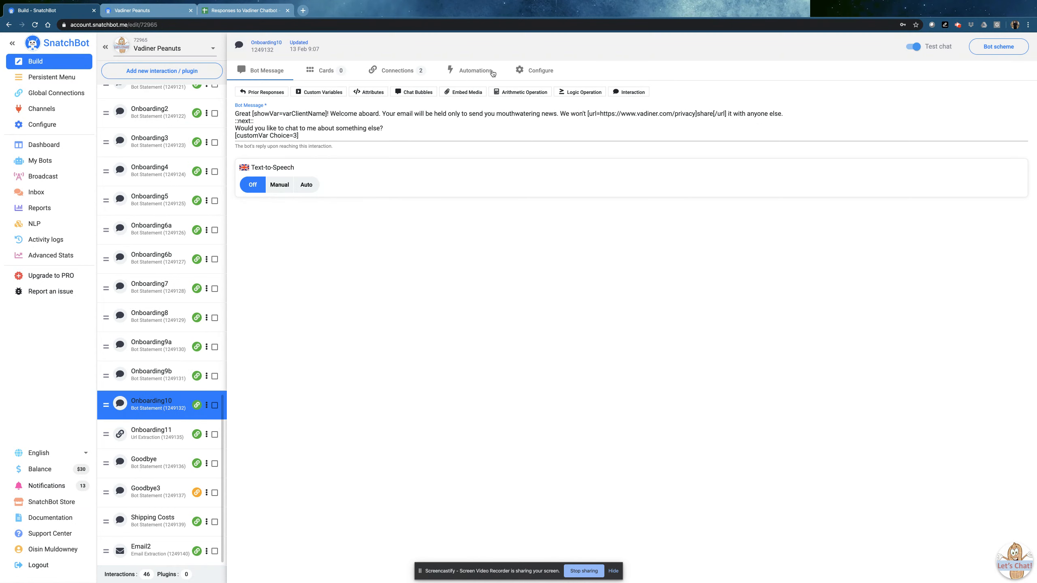
pyautogui.click(476, 72)
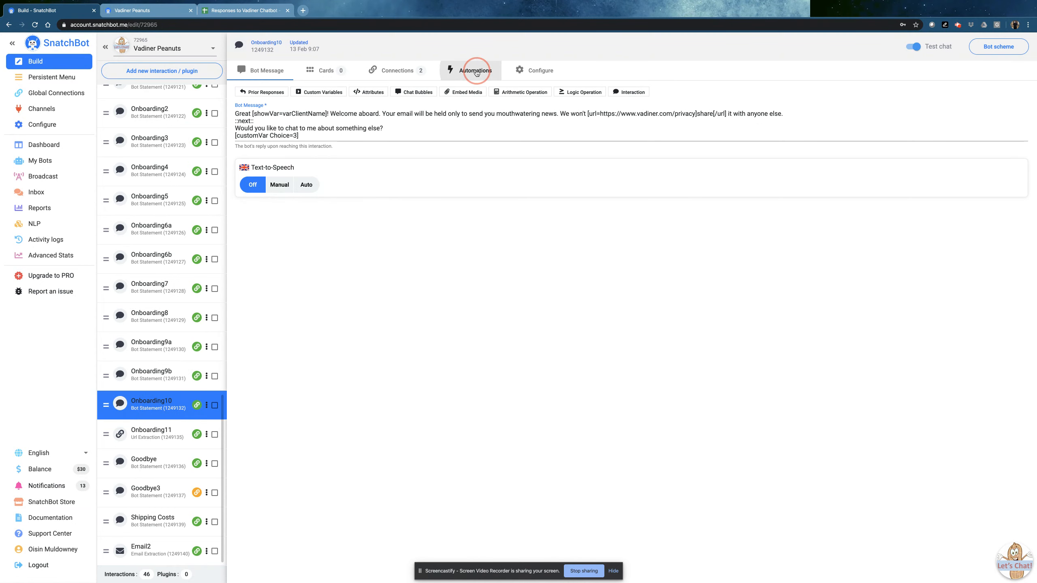